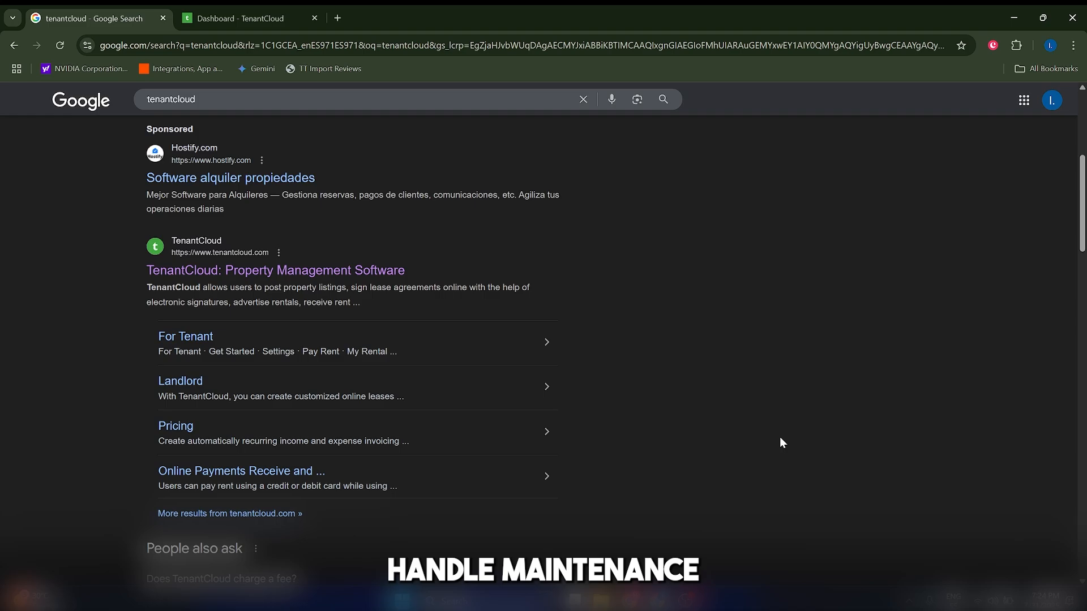
Open the TenantCloud website from the search results and look over the start of its home page.
{"action": "scroll", "coordinate": [457, 368], "scroll_direction": "down", "scroll_amount": 1}
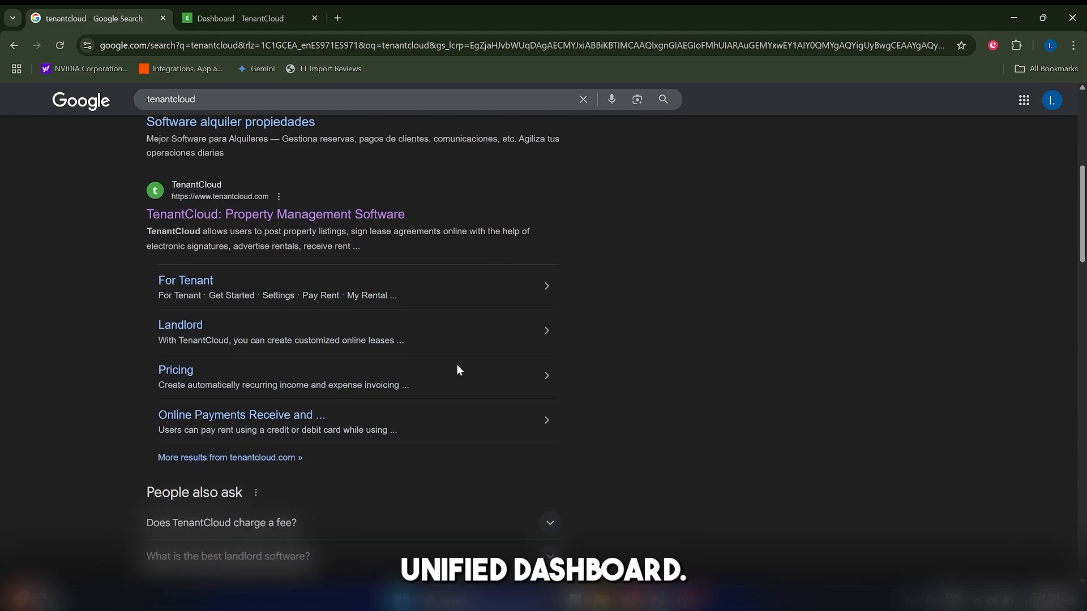
{"action": "left_click", "coordinate": [326, 210]}
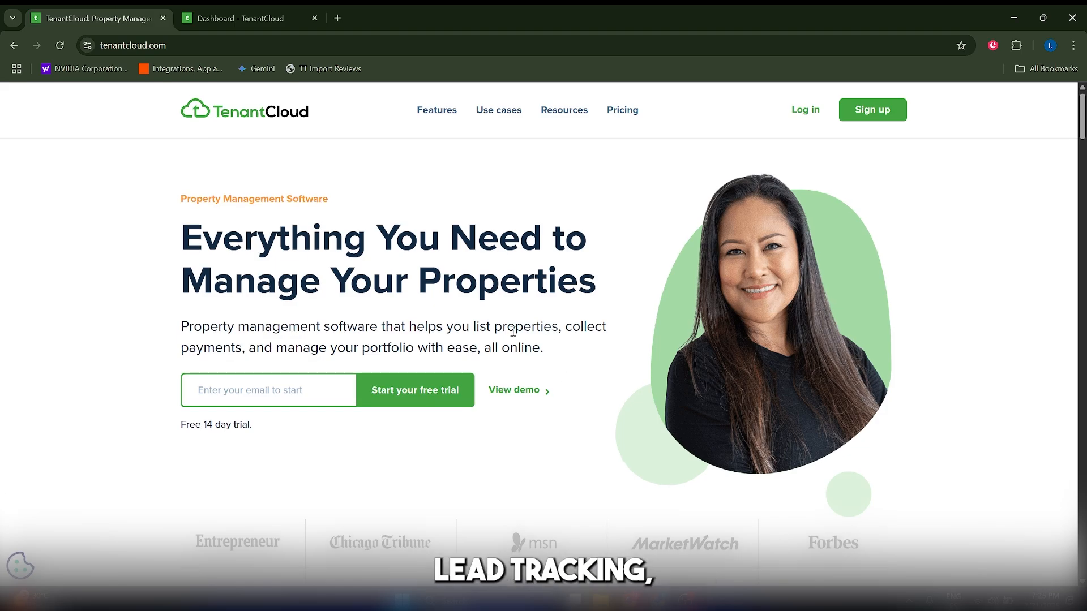
{"action": "scroll", "coordinate": [513, 334], "scroll_direction": "down", "scroll_amount": 2}
{"action": "scroll", "coordinate": [513, 333], "scroll_direction": "up", "scroll_amount": 1}
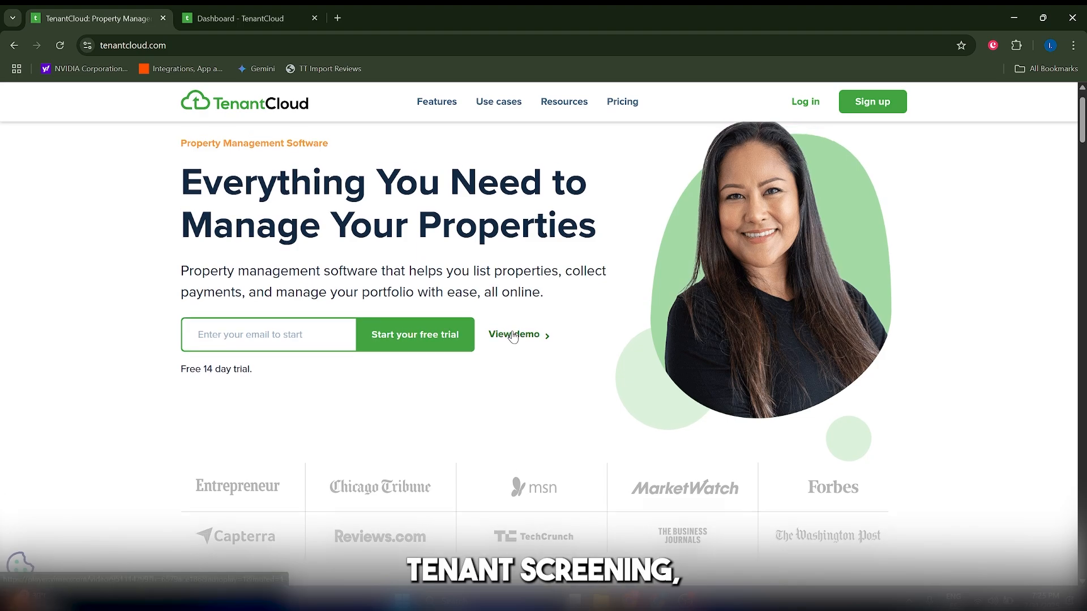
{"action": "scroll", "coordinate": [521, 334], "scroll_direction": "up", "scroll_amount": 1}
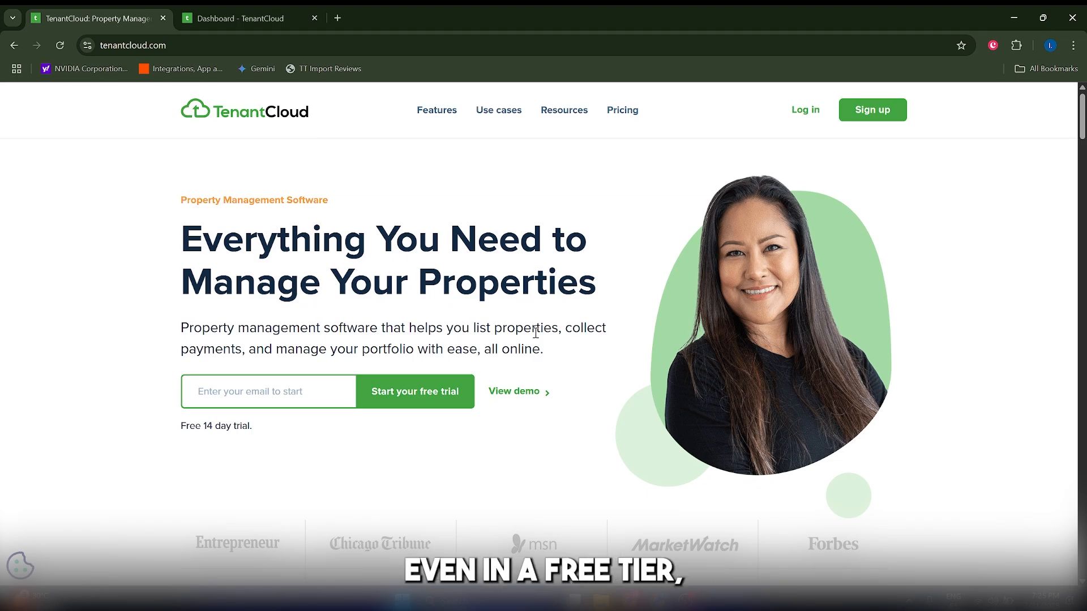
{"action": "scroll", "coordinate": [535, 333], "scroll_direction": "down", "scroll_amount": 1}
{"action": "scroll", "coordinate": [534, 334], "scroll_direction": "up", "scroll_amount": 1}
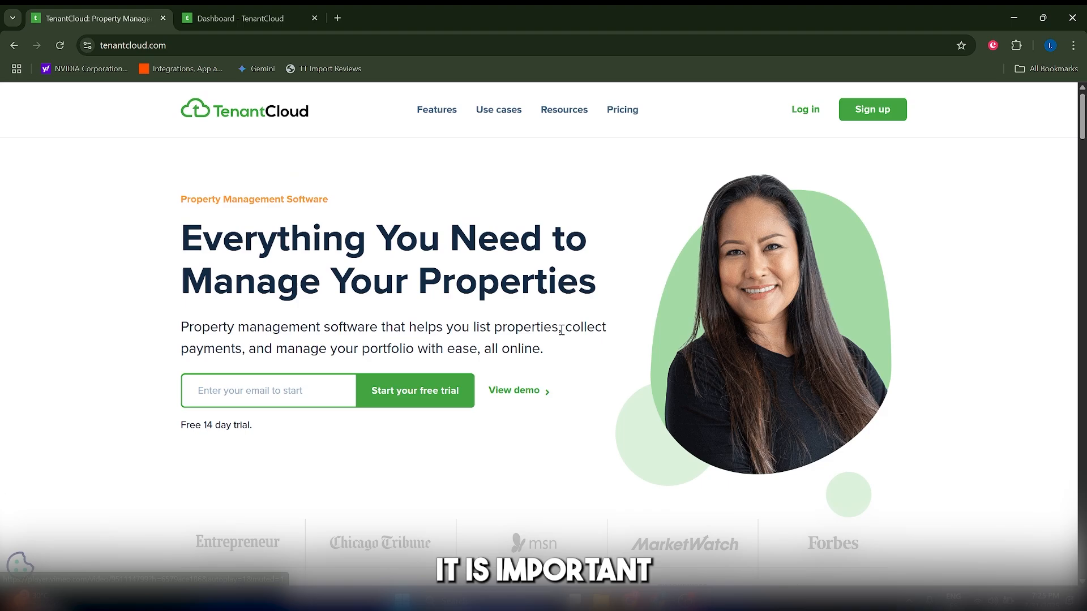
Open the Plans & Pricing page and review the Starter, Growth, Pro and Business plans and their features.
{"action": "left_click", "coordinate": [616, 113]}
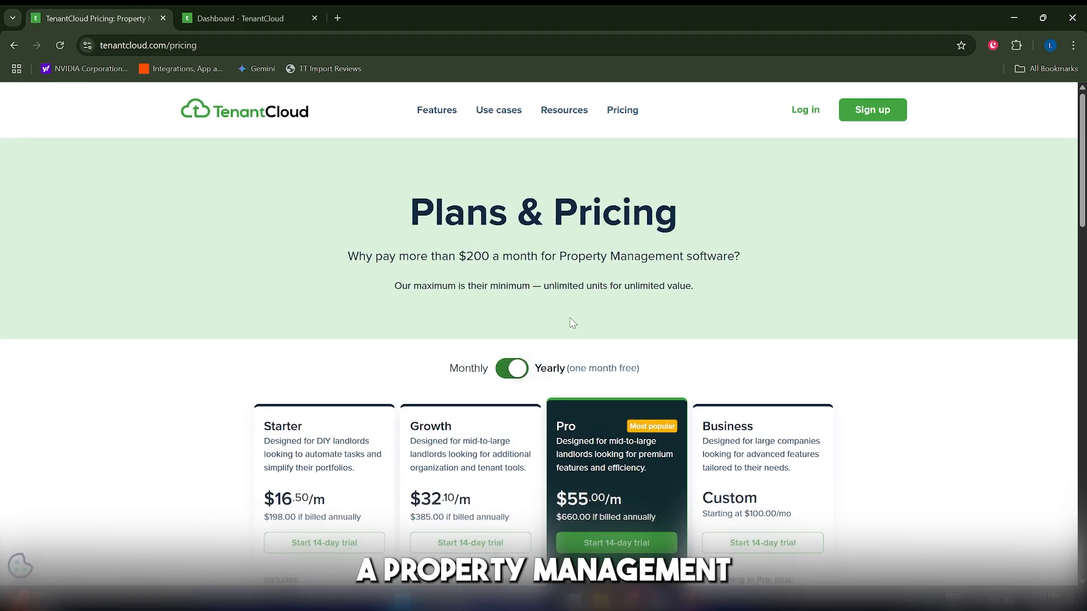
{"action": "scroll", "coordinate": [390, 328], "scroll_direction": "down", "scroll_amount": 3}
{"action": "scroll", "coordinate": [470, 317], "scroll_direction": "up", "scroll_amount": 2}
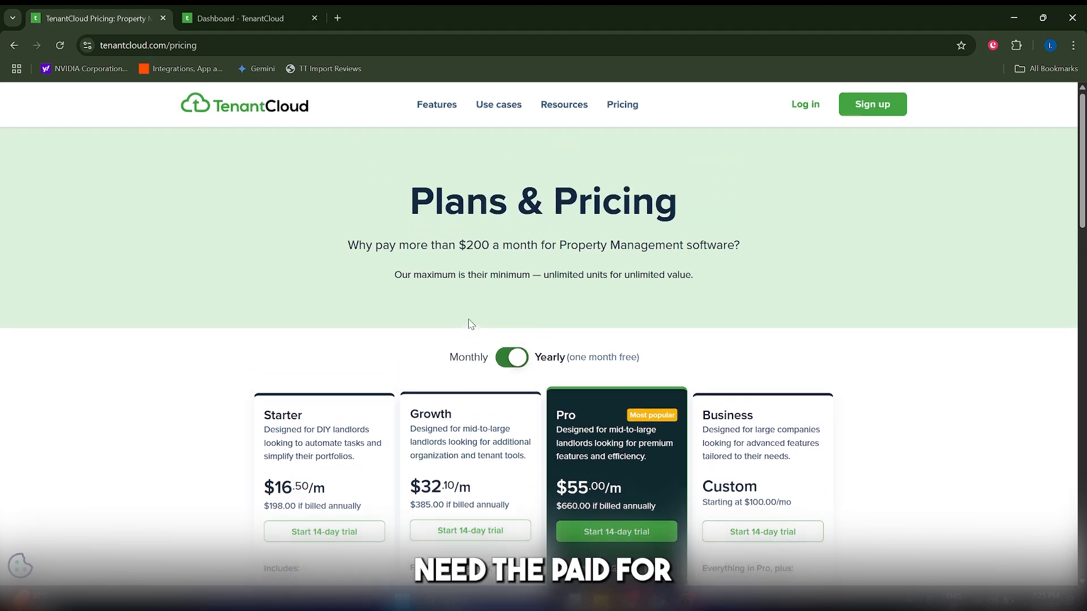
{"action": "scroll", "coordinate": [471, 324], "scroll_direction": "down", "scroll_amount": 4}
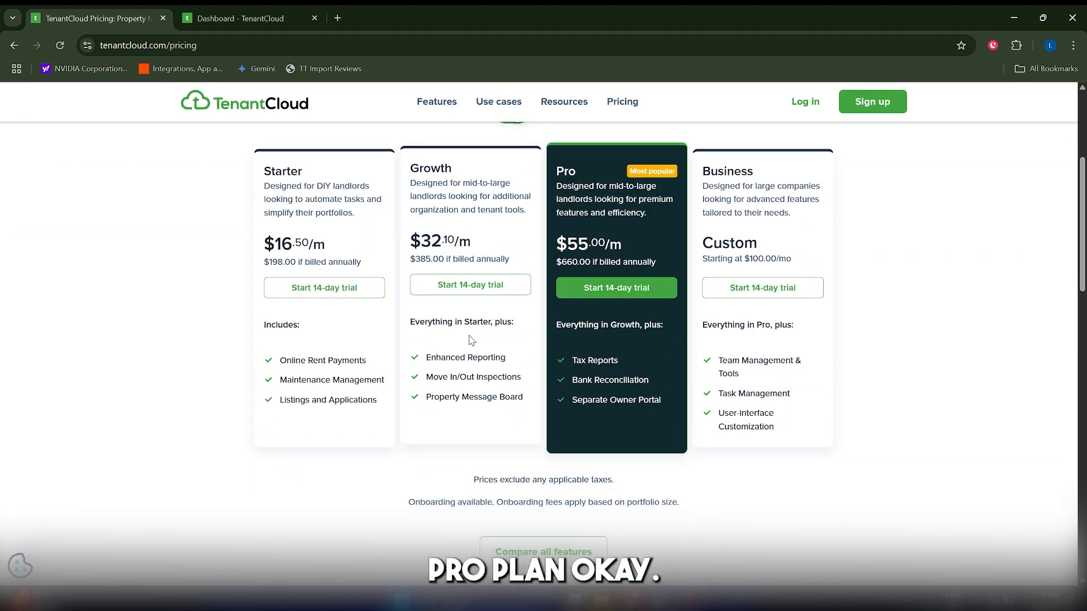
{"action": "scroll", "coordinate": [471, 339], "scroll_direction": "up", "scroll_amount": 5}
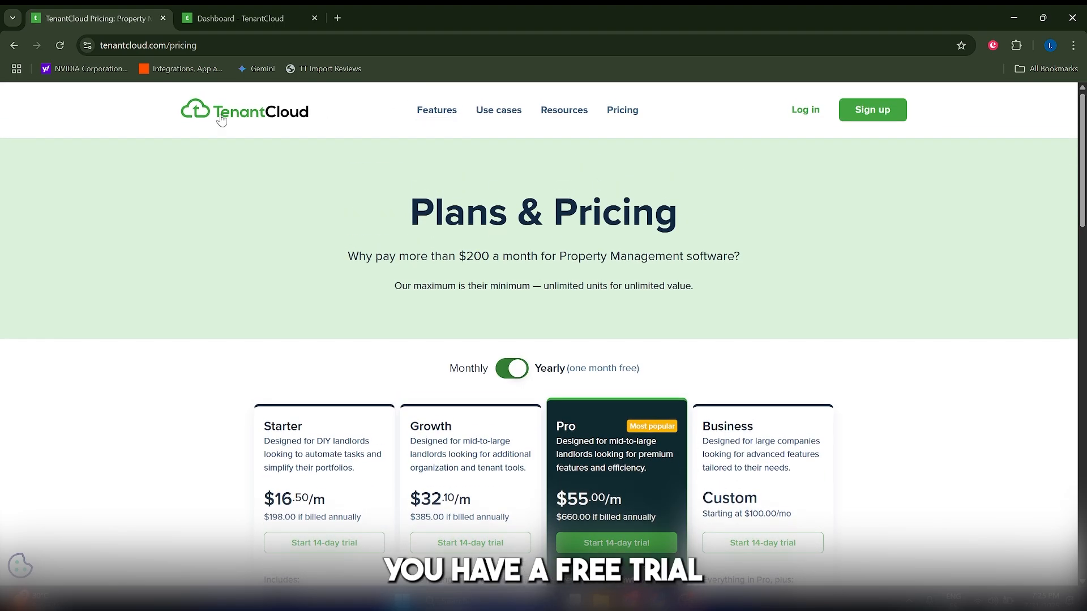
Return to the TenantCloud home page and look through its feature sections.
{"action": "left_click", "coordinate": [220, 115]}
{"action": "scroll", "coordinate": [690, 362], "scroll_direction": "down", "scroll_amount": 2}
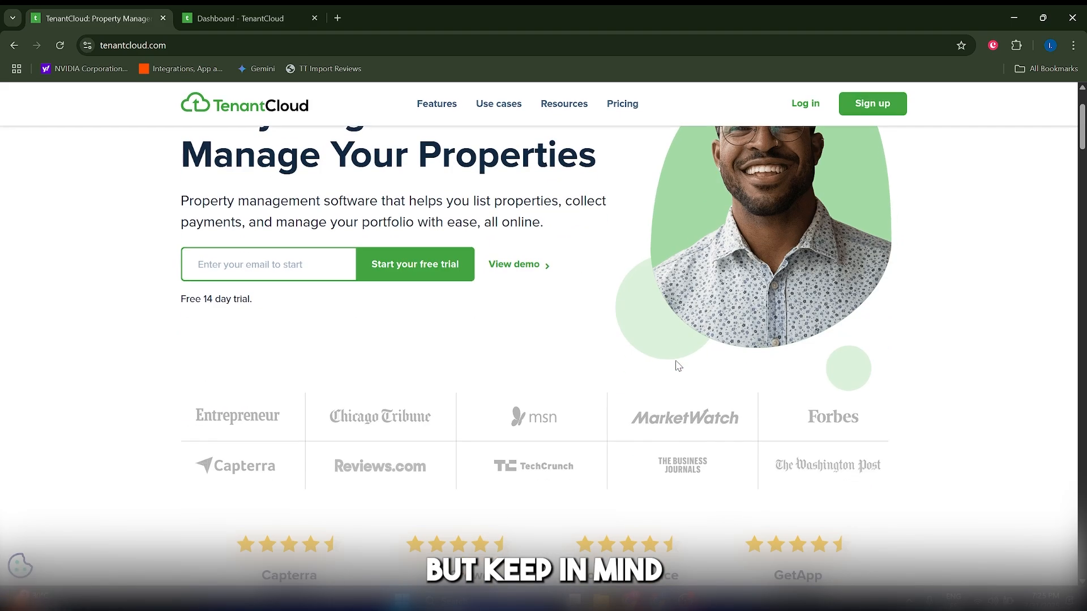
{"action": "scroll", "coordinate": [676, 364], "scroll_direction": "down", "scroll_amount": 2}
{"action": "scroll", "coordinate": [674, 364], "scroll_direction": "up", "scroll_amount": 5}
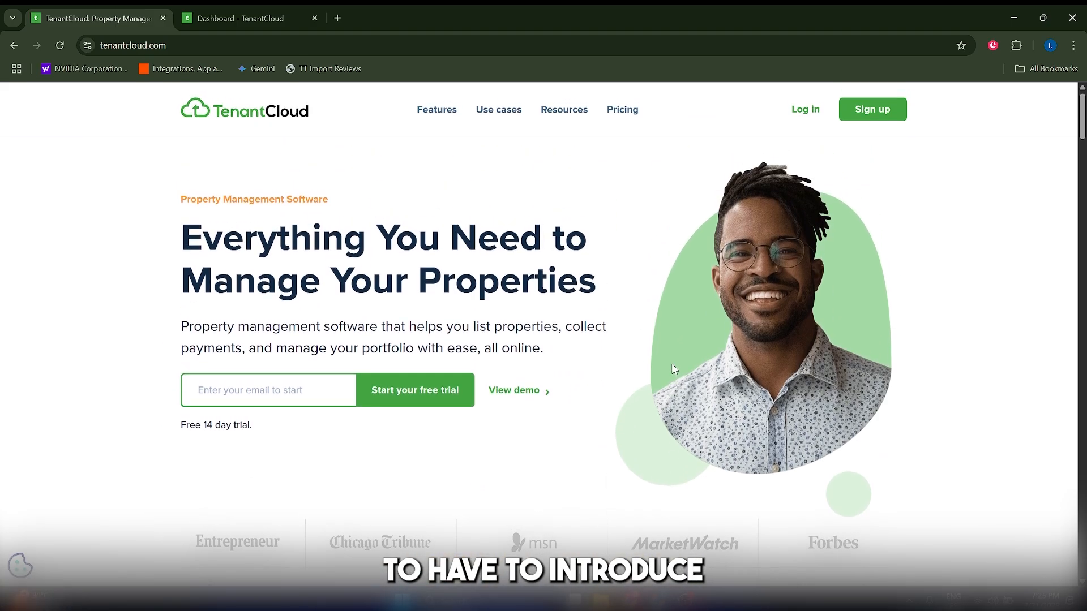
{"action": "scroll", "coordinate": [544, 339], "scroll_direction": "down", "scroll_amount": 15}
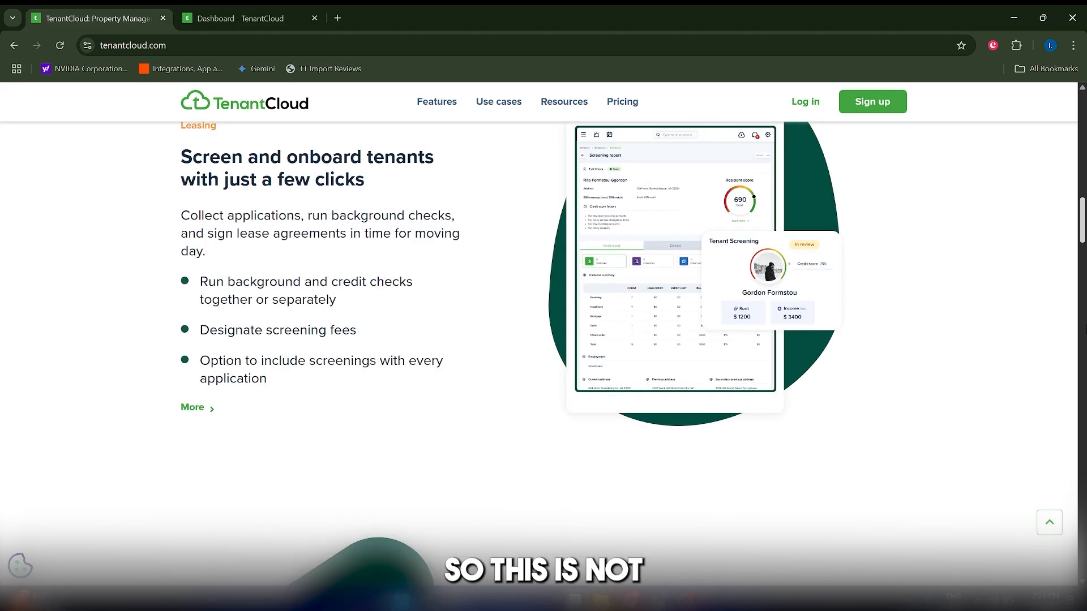
{"action": "scroll", "coordinate": [609, 507], "scroll_direction": "up", "scroll_amount": 15}
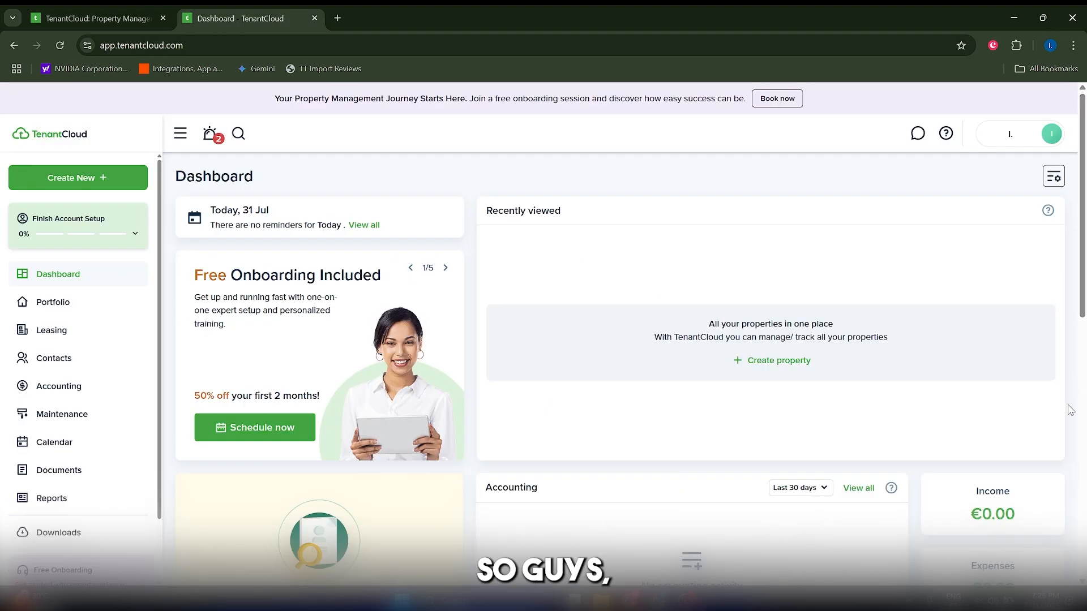
Switch to the TenantCloud account dashboard and examine its onboarding, recently viewed, accounting, tasks and applications sections.
{"action": "scroll", "coordinate": [1057, 417], "scroll_direction": "down", "scroll_amount": 2}
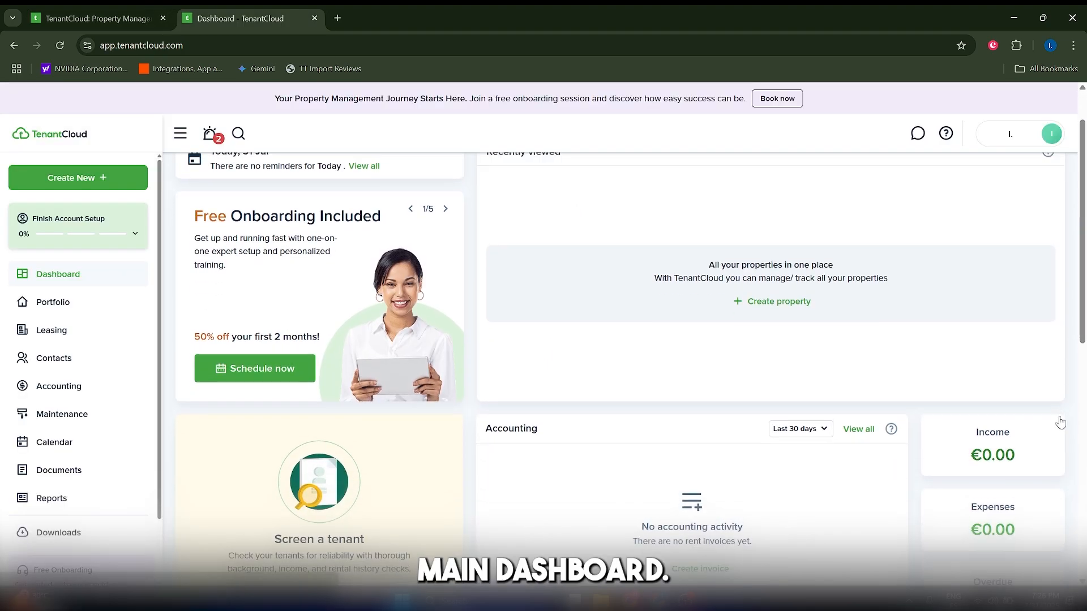
{"action": "scroll", "coordinate": [590, 352], "scroll_direction": "up", "scroll_amount": 2}
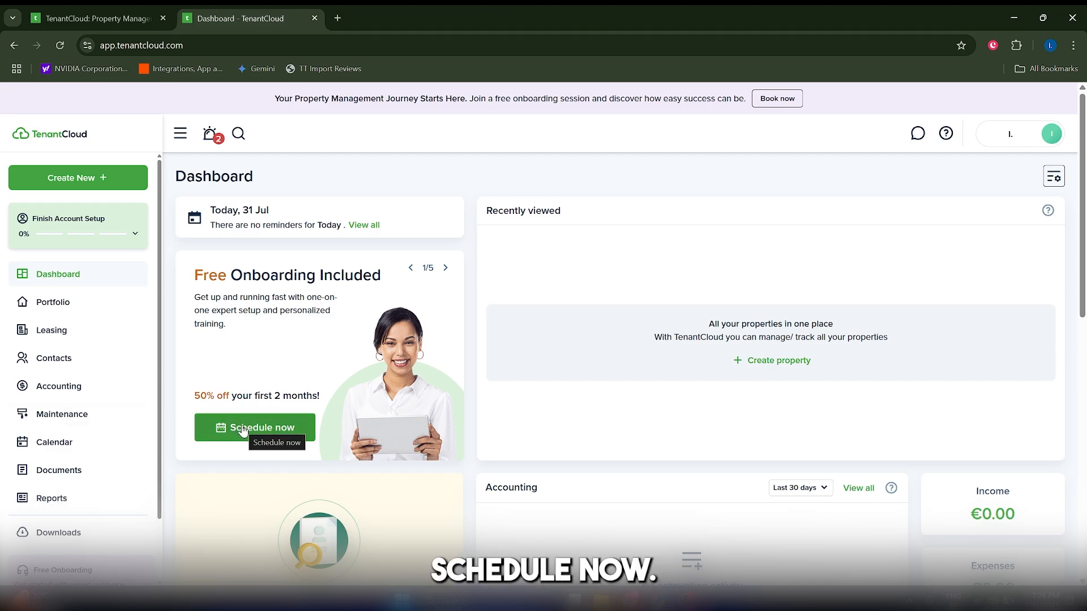
{"action": "scroll", "coordinate": [900, 495], "scroll_direction": "down", "scroll_amount": 9}
{"action": "scroll", "coordinate": [792, 474], "scroll_direction": "up", "scroll_amount": 9}
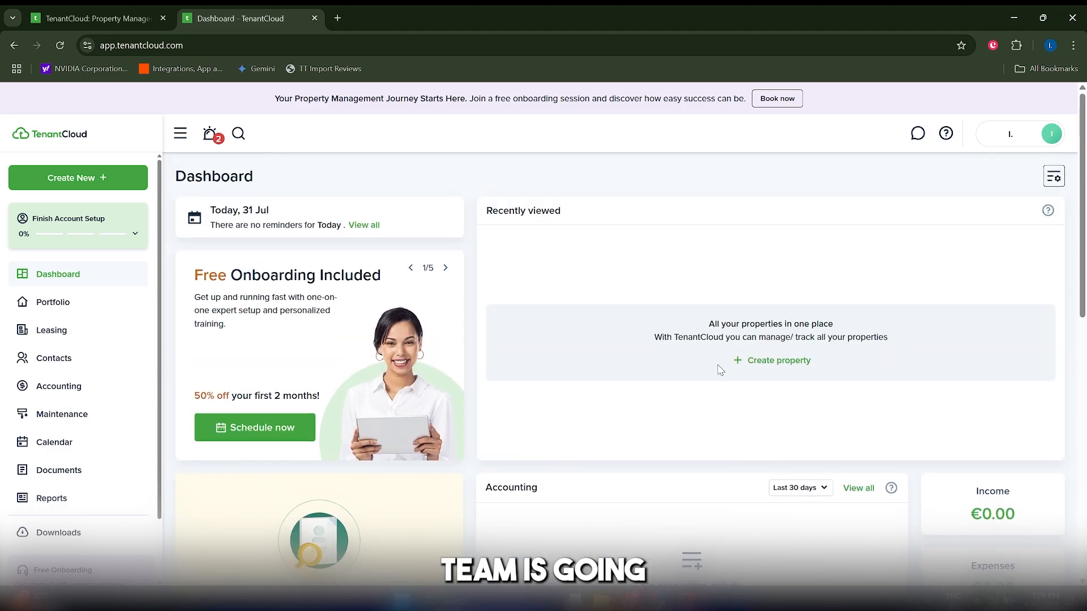
{"action": "scroll", "coordinate": [534, 413], "scroll_direction": "down", "scroll_amount": 5}
{"action": "scroll", "coordinate": [543, 417], "scroll_direction": "up", "scroll_amount": 5}
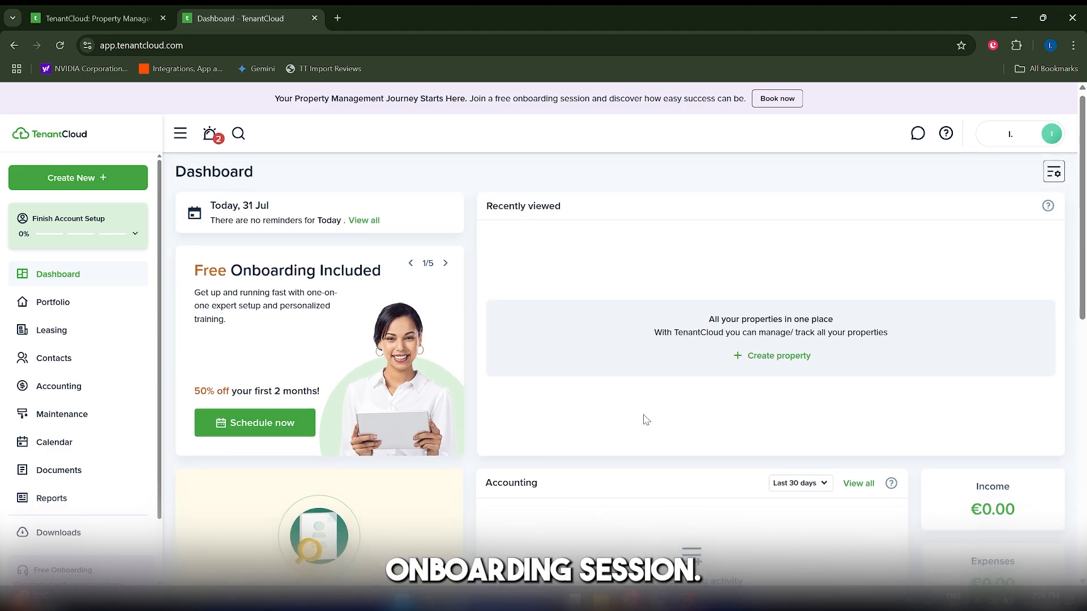
{"action": "scroll", "coordinate": [644, 418], "scroll_direction": "down", "scroll_amount": 4}
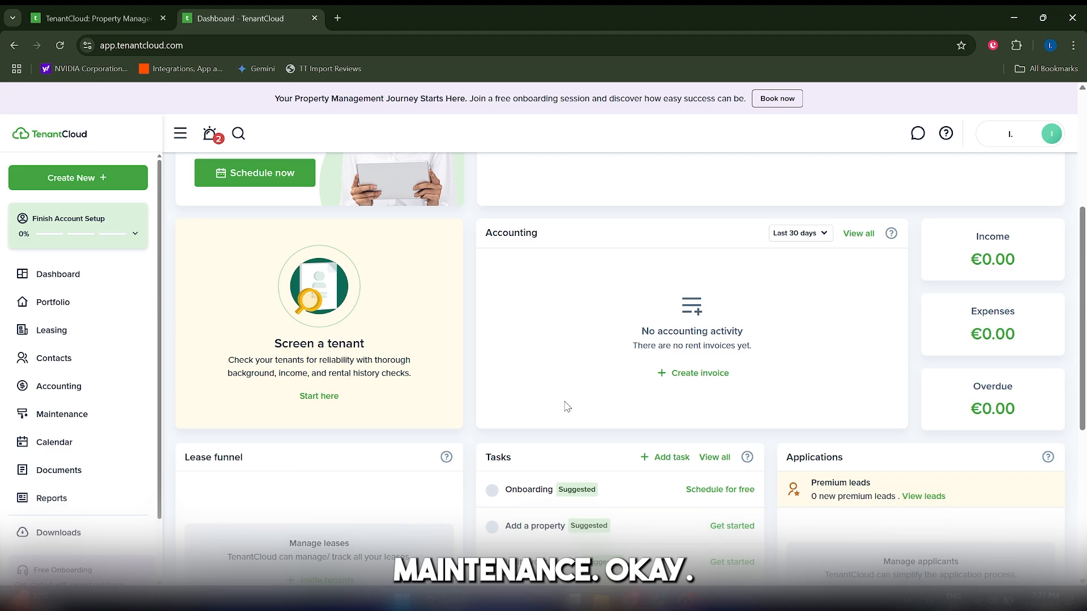
Create a single-unit property named Apt Demo in the portfolio, filling in its address details.
{"action": "left_click", "coordinate": [52, 302]}
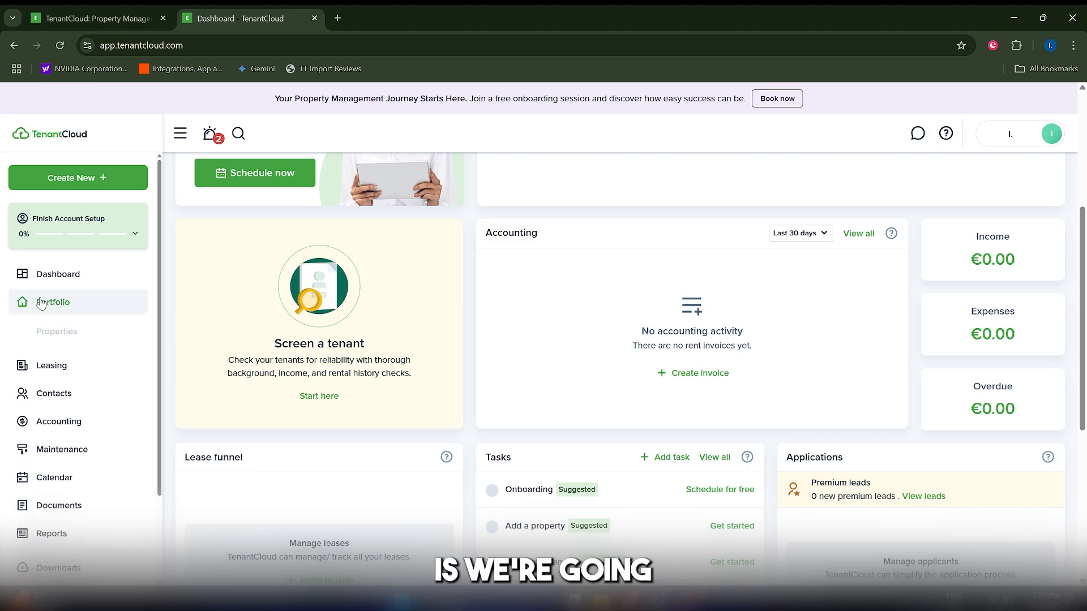
{"action": "left_click", "coordinate": [83, 341]}
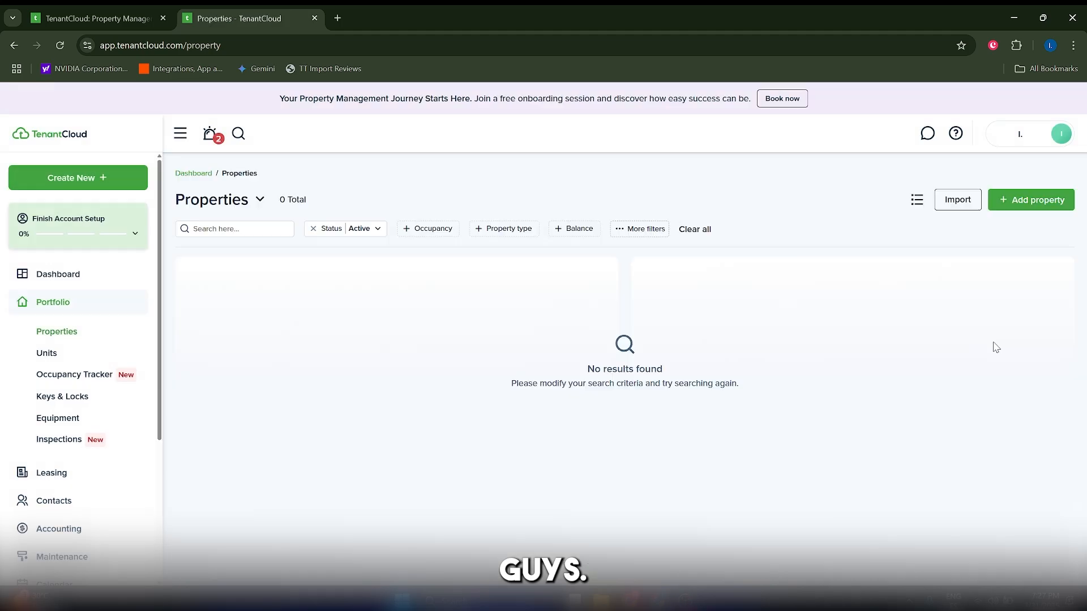
{"action": "left_click", "coordinate": [1028, 201]}
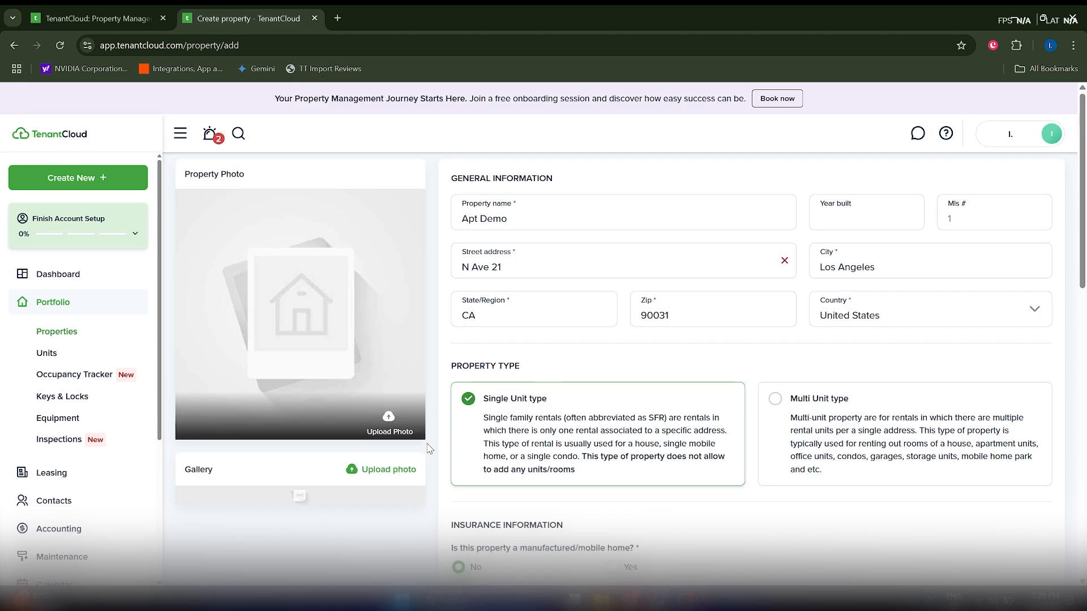
{"action": "scroll", "coordinate": [428, 449], "scroll_direction": "down", "scroll_amount": 15}
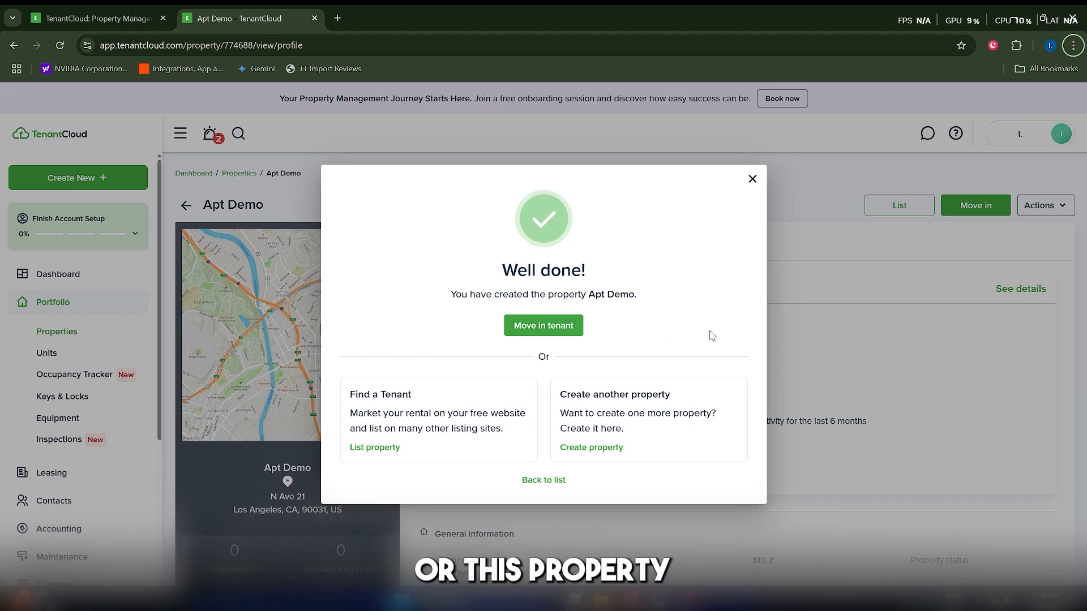
Start moving a tenant into Apt Demo using the Easy move in scenario.
{"action": "left_click", "coordinate": [552, 331]}
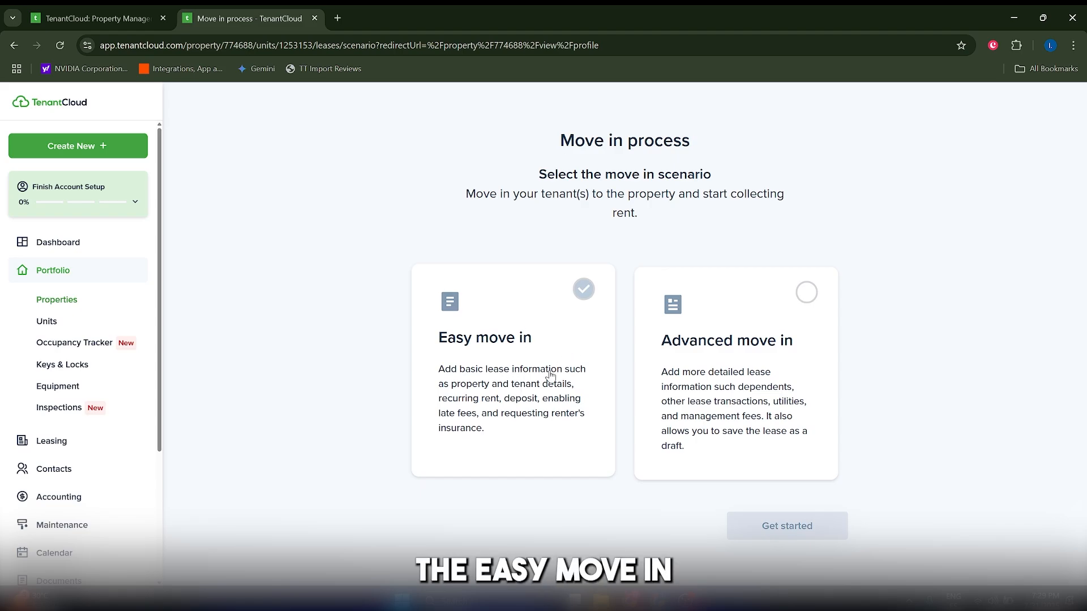
{"action": "left_click", "coordinate": [777, 403]}
{"action": "left_click", "coordinate": [472, 377]}
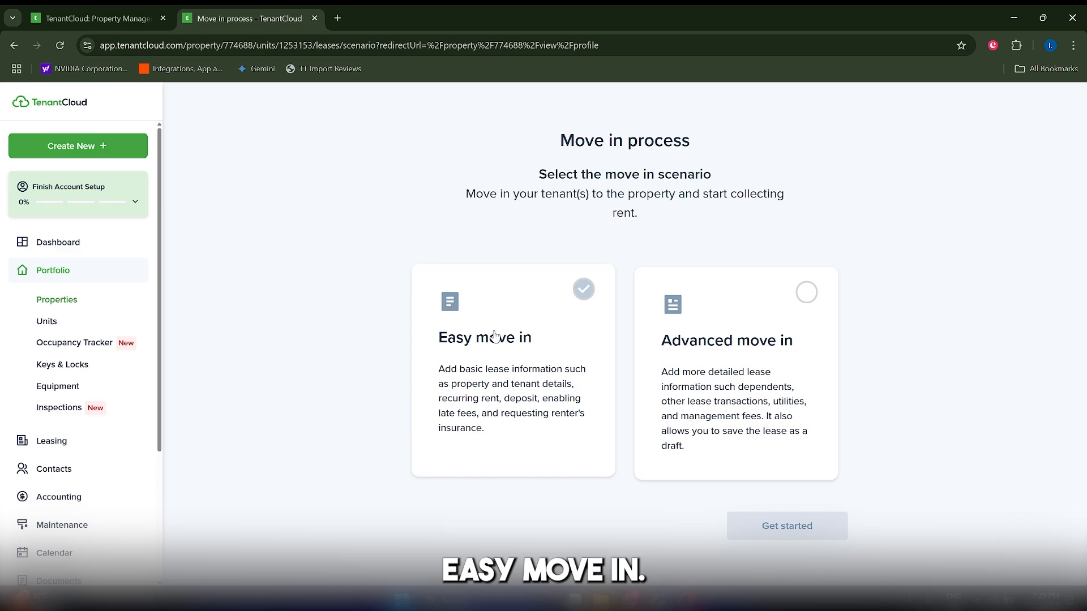
{"action": "left_click", "coordinate": [480, 363]}
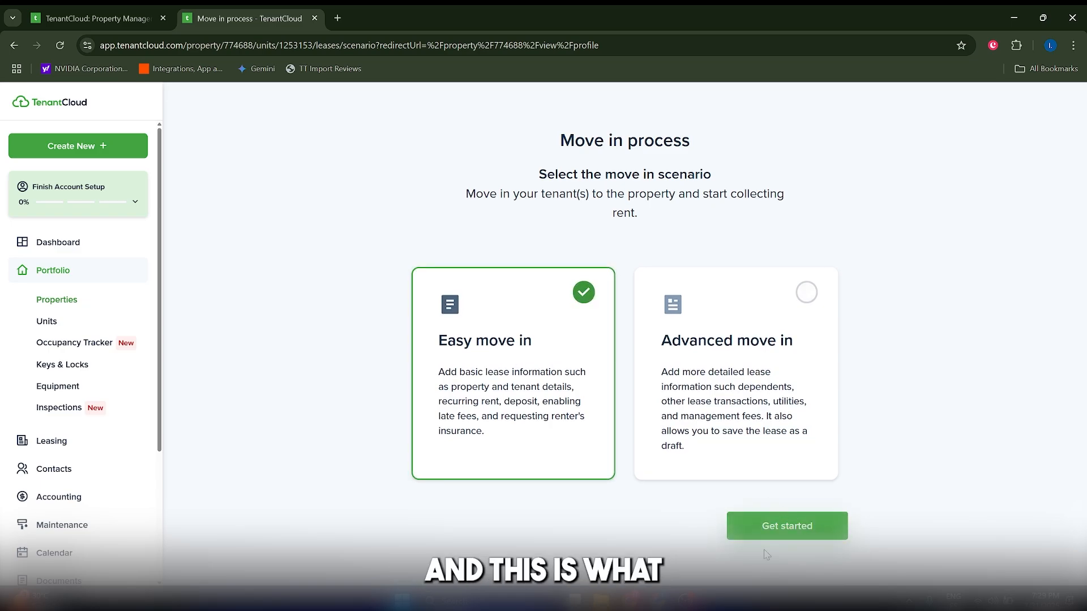
{"action": "left_click", "coordinate": [768, 525]}
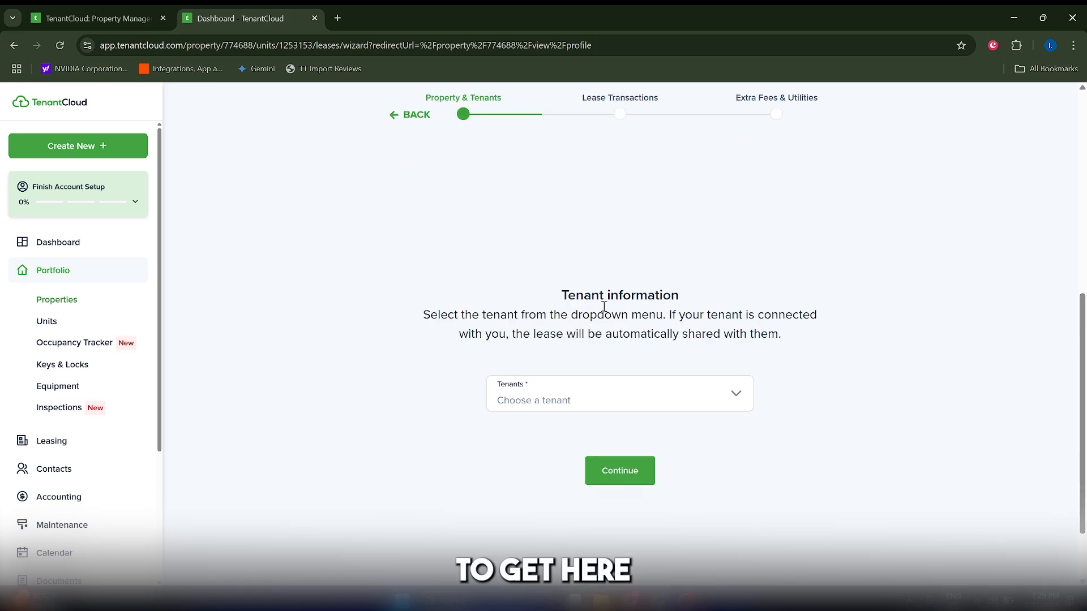
Add a new tenant with first and last name to the lease and turn on lease sharing for that tenant.
{"action": "left_click", "coordinate": [564, 397]}
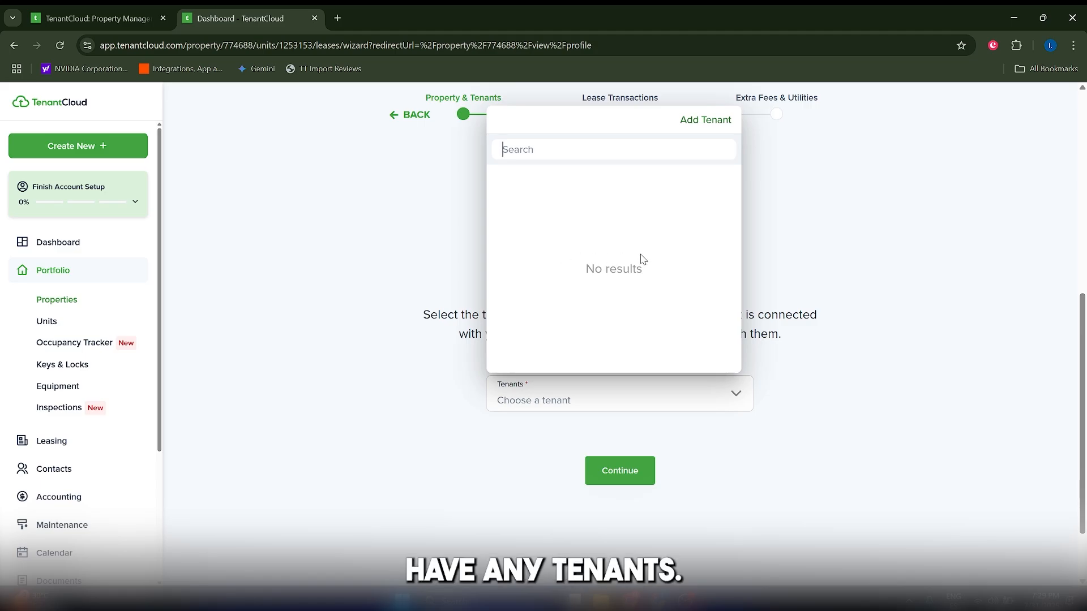
{"action": "left_click", "coordinate": [708, 121]}
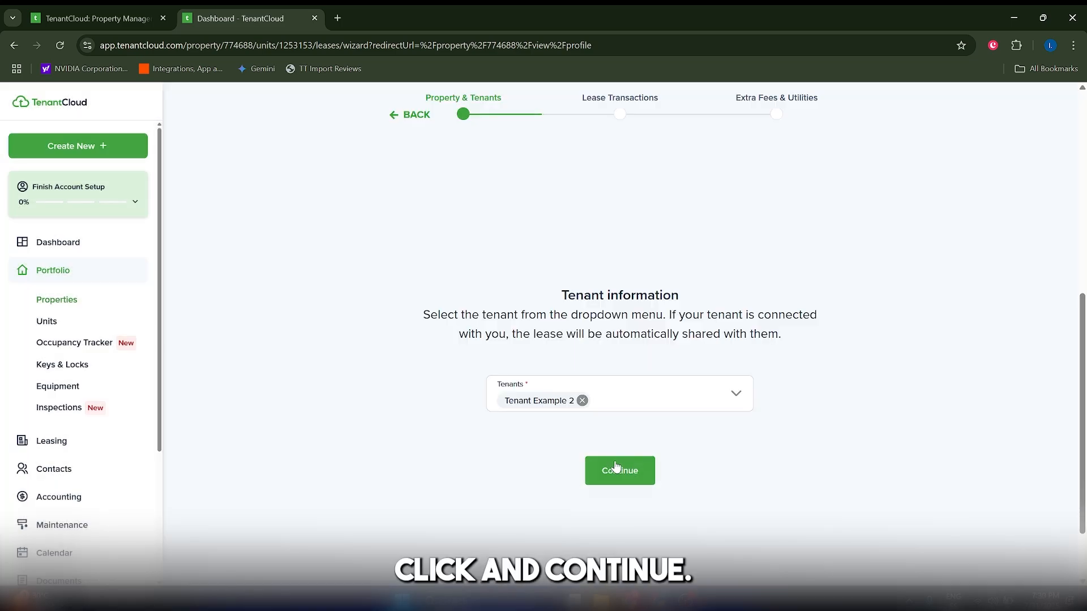
{"action": "left_click", "coordinate": [616, 465]}
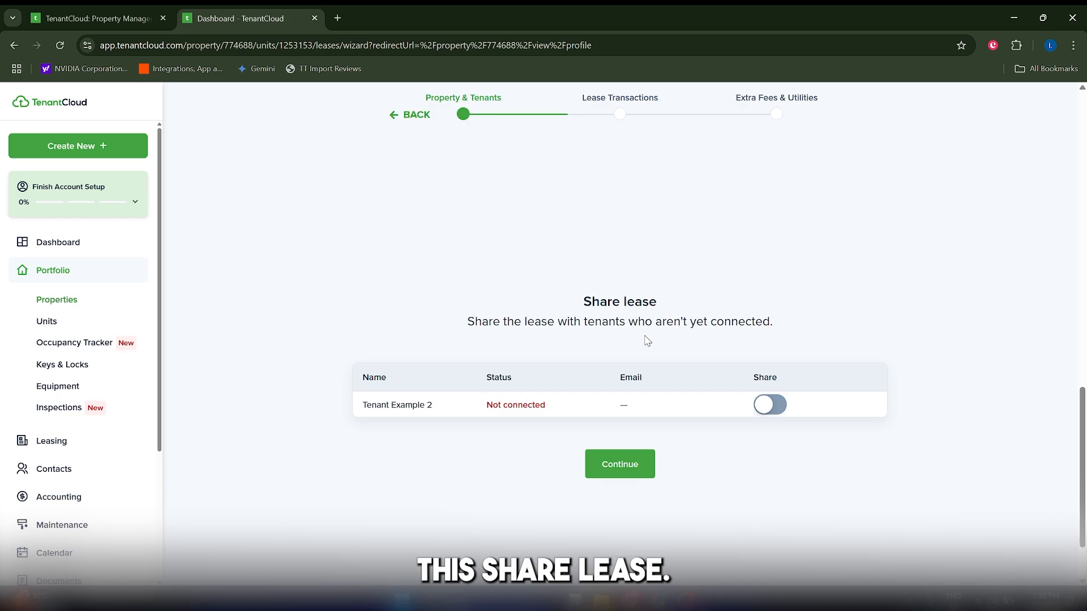
{"action": "left_click", "coordinate": [765, 408]}
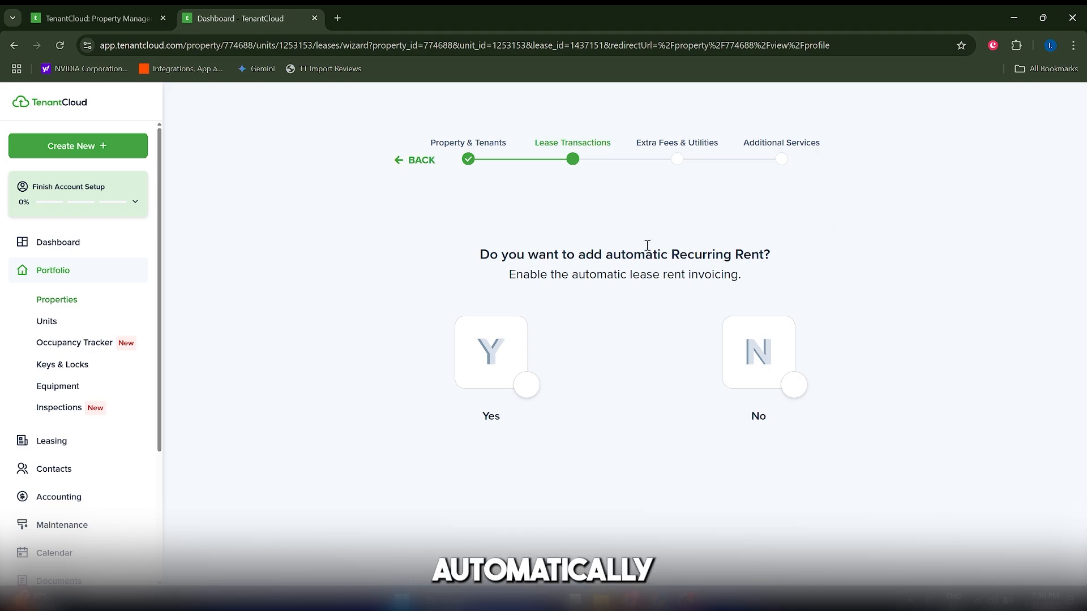
Complete the lease setup with automatic recurring rent, no deposit and no renters insurance requirement.
{"action": "left_click", "coordinate": [493, 366]}
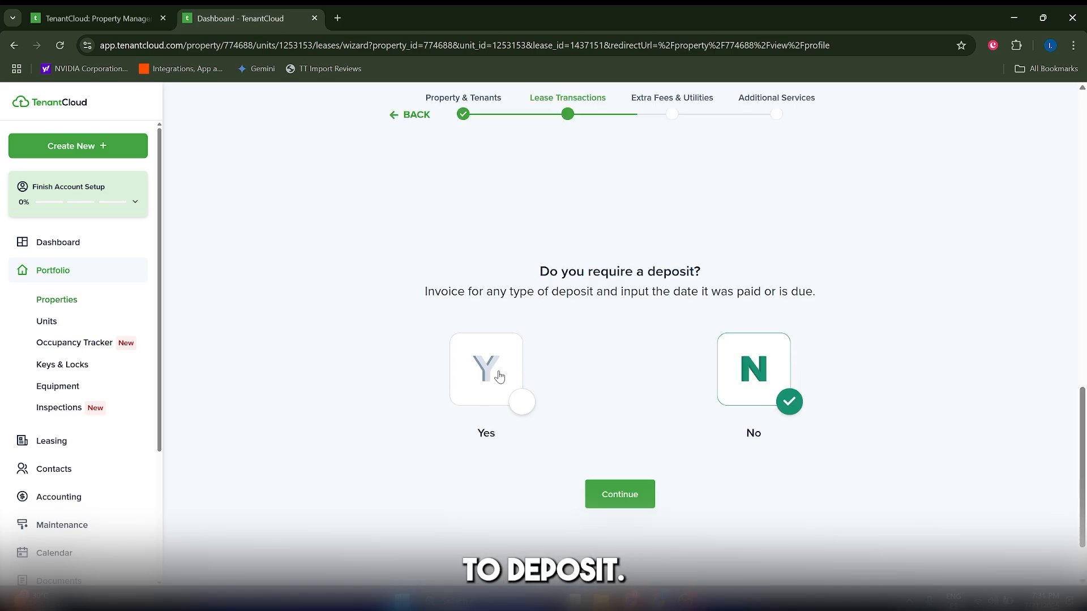
{"action": "left_click", "coordinate": [619, 494]}
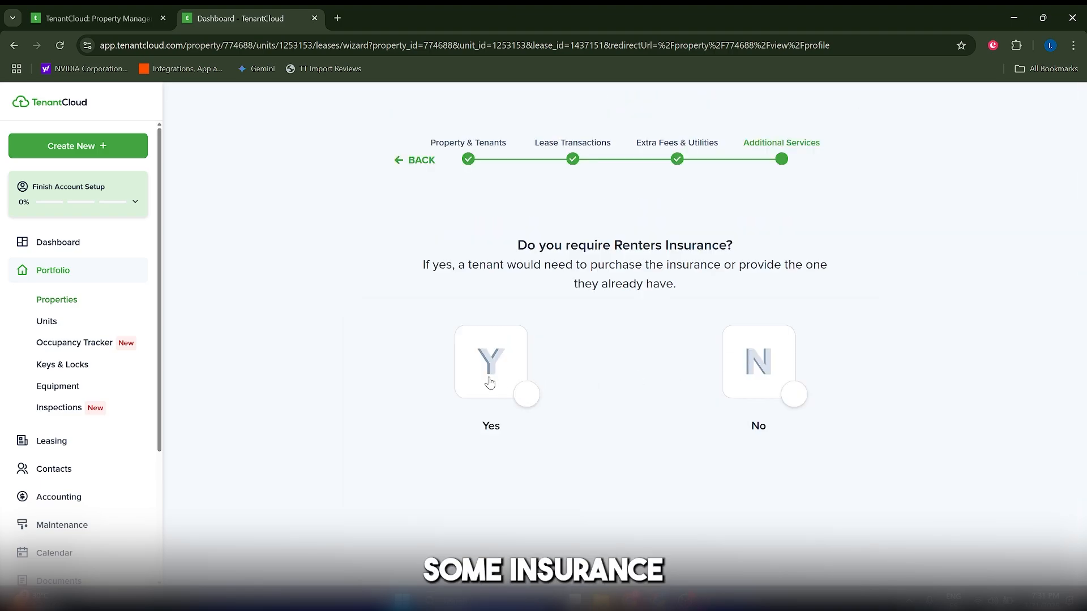
{"action": "left_click", "coordinate": [758, 378]}
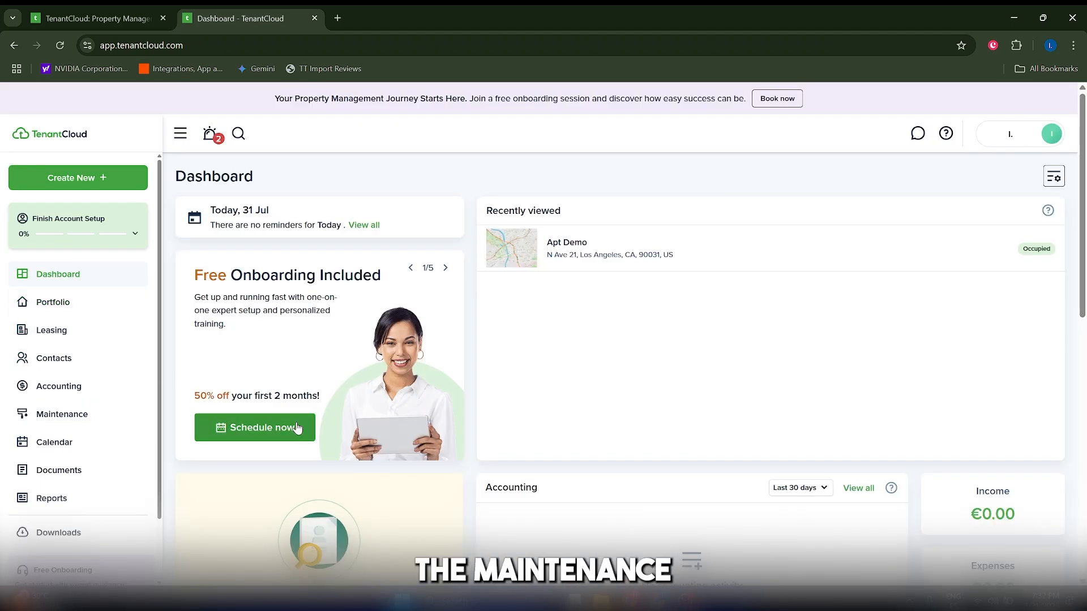
Open the list of maintenance requests.
{"action": "left_click", "coordinate": [47, 419]}
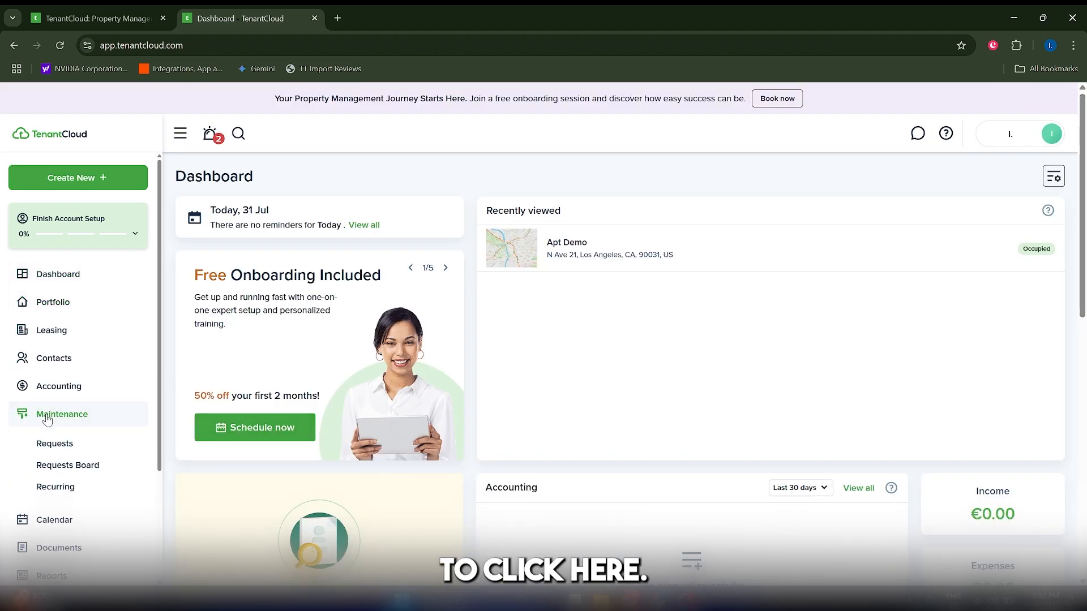
{"action": "left_click", "coordinate": [63, 445]}
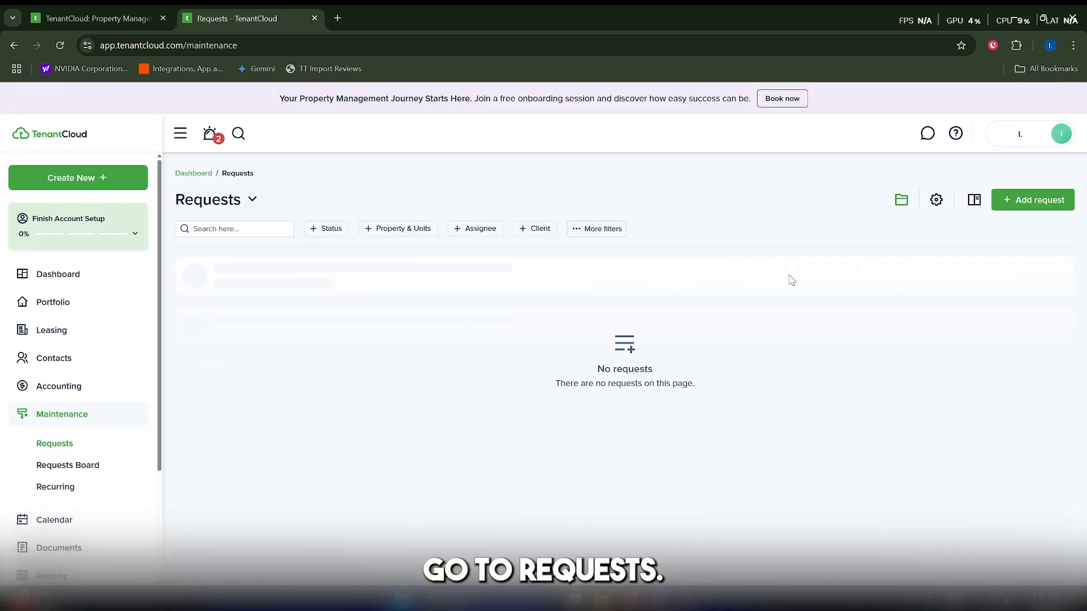
Start a basic maintenance request and categorize it as Plumbing, Leak, Leaking from the ceiling.
{"action": "left_click", "coordinate": [1032, 200]}
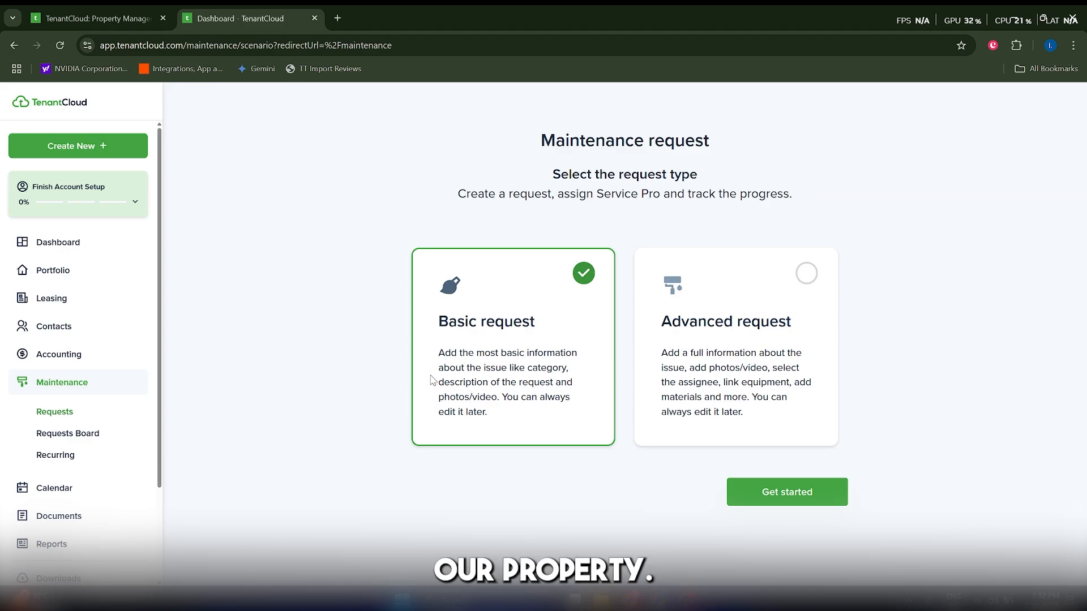
{"action": "left_click", "coordinate": [787, 491]}
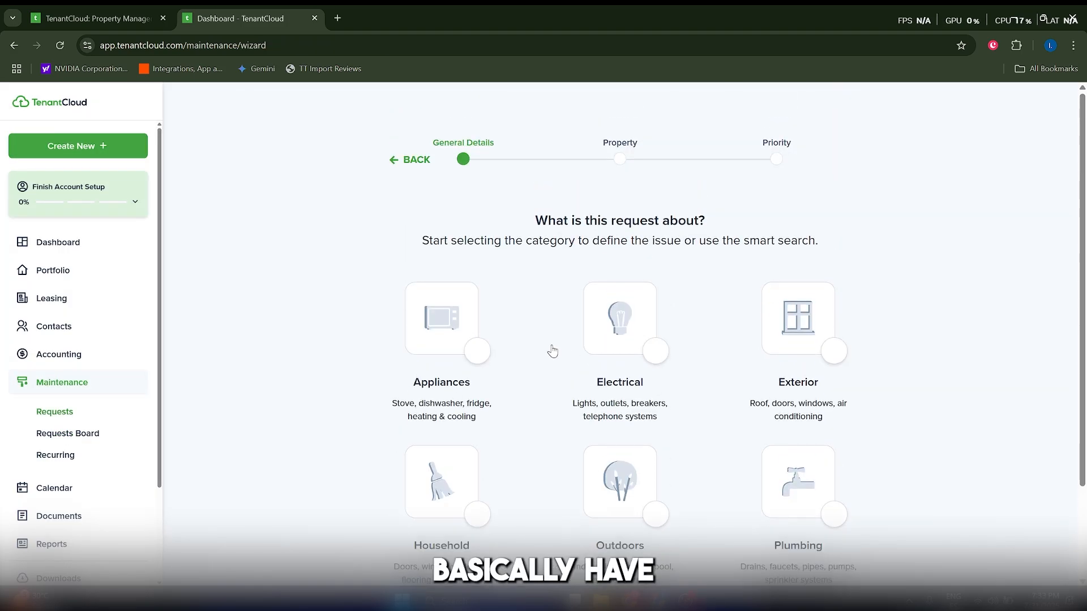
{"action": "scroll", "coordinate": [583, 385], "scroll_direction": "down", "scroll_amount": 2}
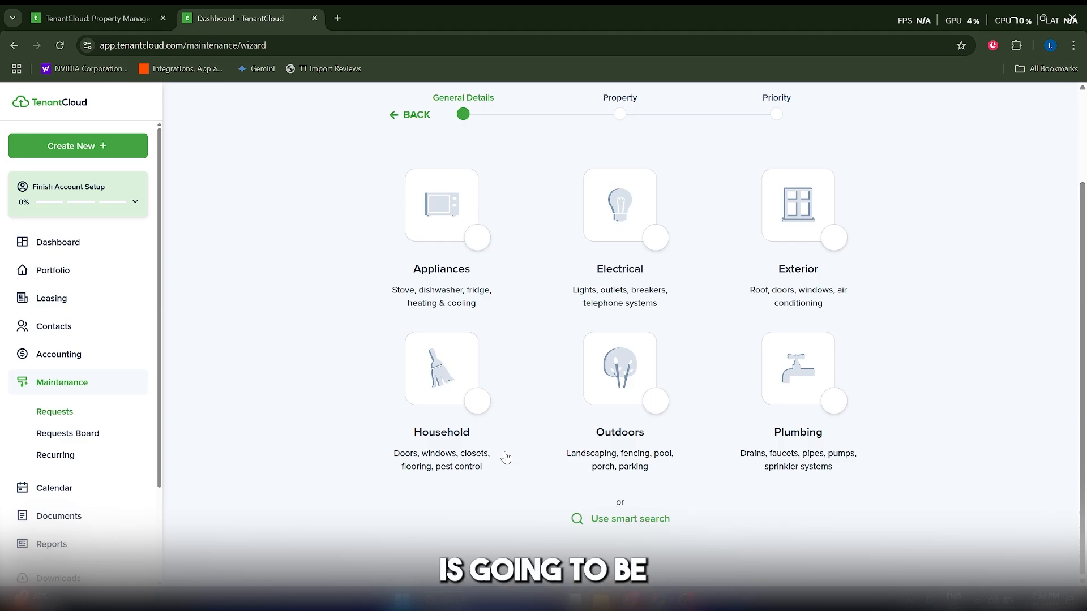
{"action": "left_click", "coordinate": [801, 397]}
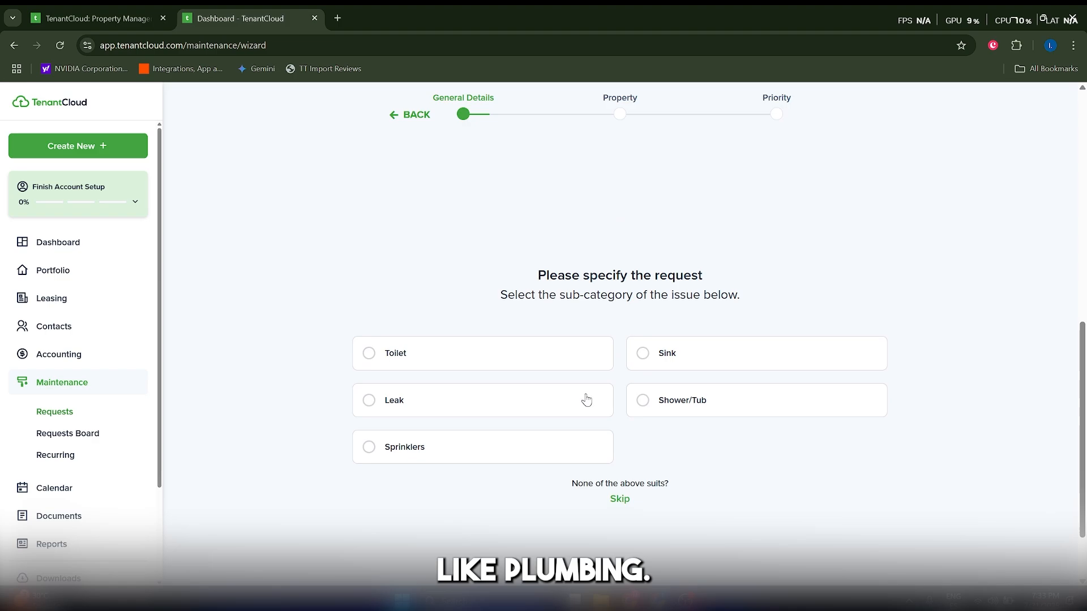
{"action": "left_click", "coordinate": [474, 394]}
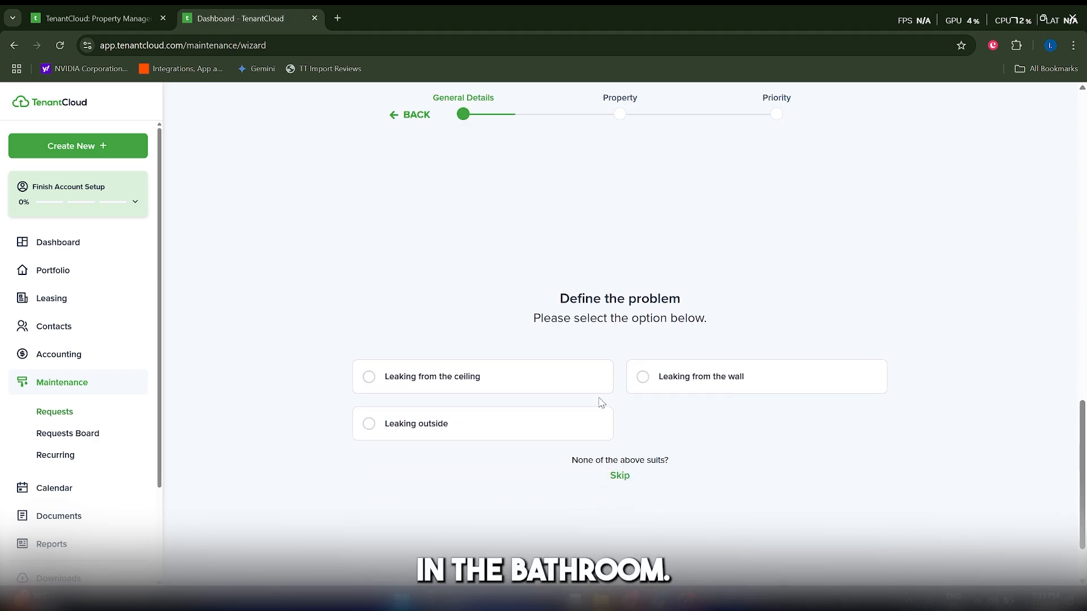
{"action": "left_click", "coordinate": [456, 383]}
{"action": "left_click", "coordinate": [537, 385]}
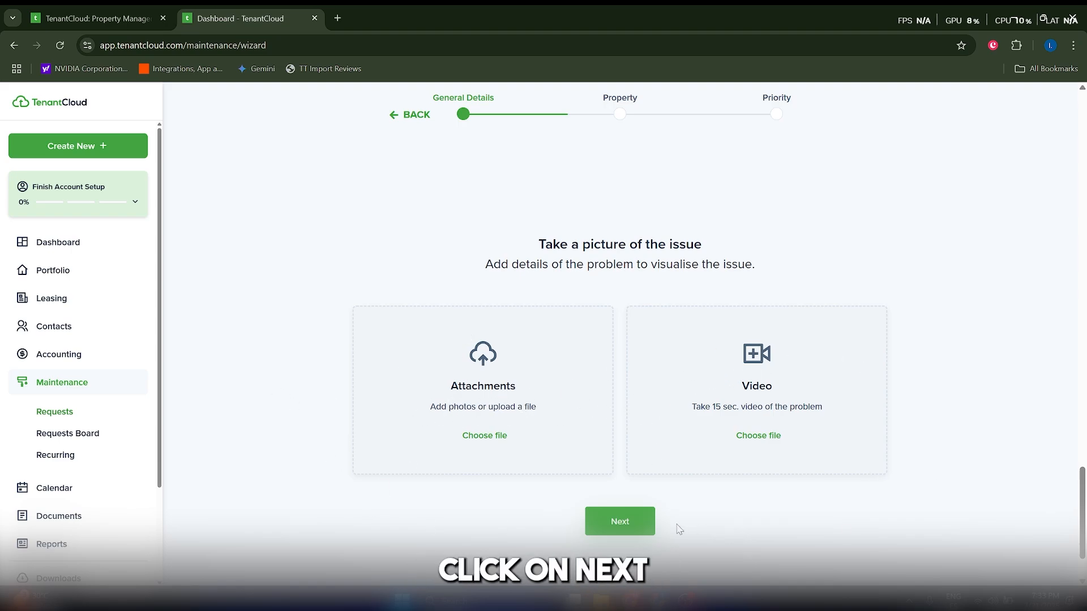
Skip the photo and video attachments and create the maintenance request for the Apt Demo property.
{"action": "left_click", "coordinate": [650, 523]}
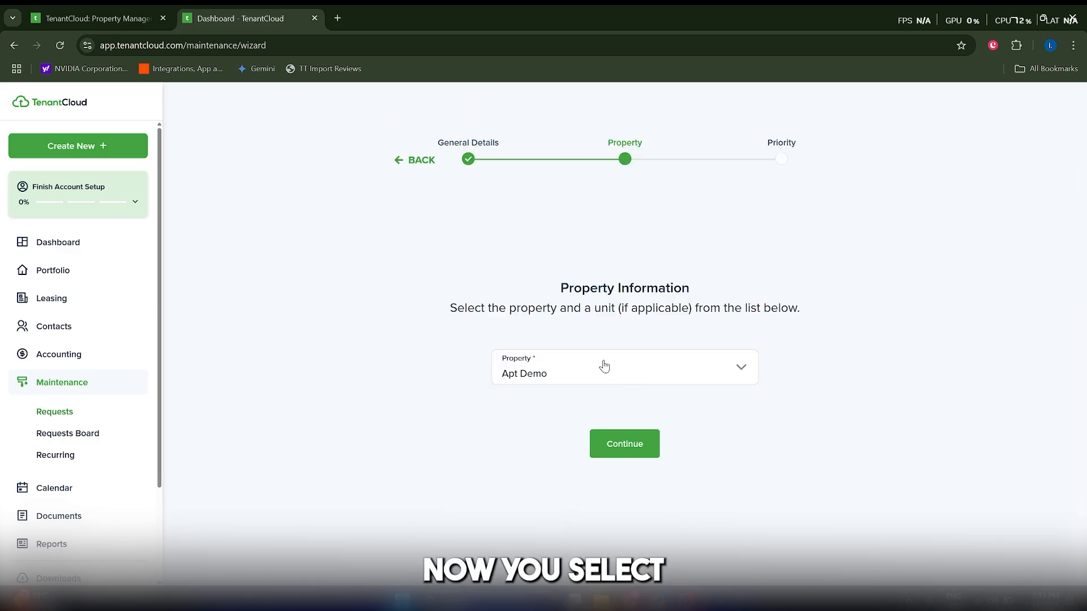
{"action": "left_click", "coordinate": [566, 355]}
{"action": "left_click", "coordinate": [567, 387]}
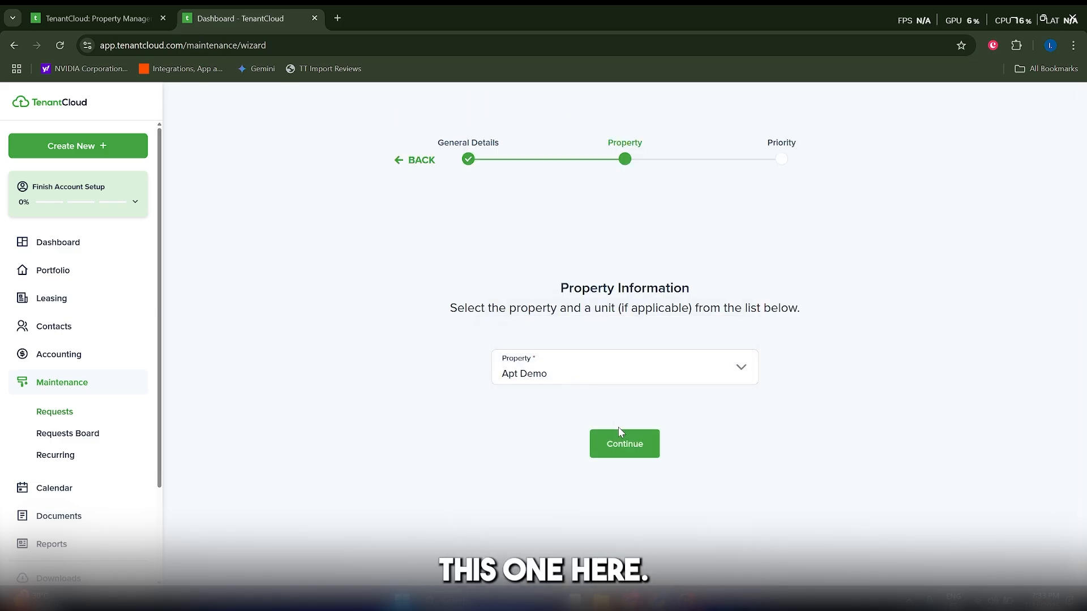
{"action": "left_click", "coordinate": [620, 443]}
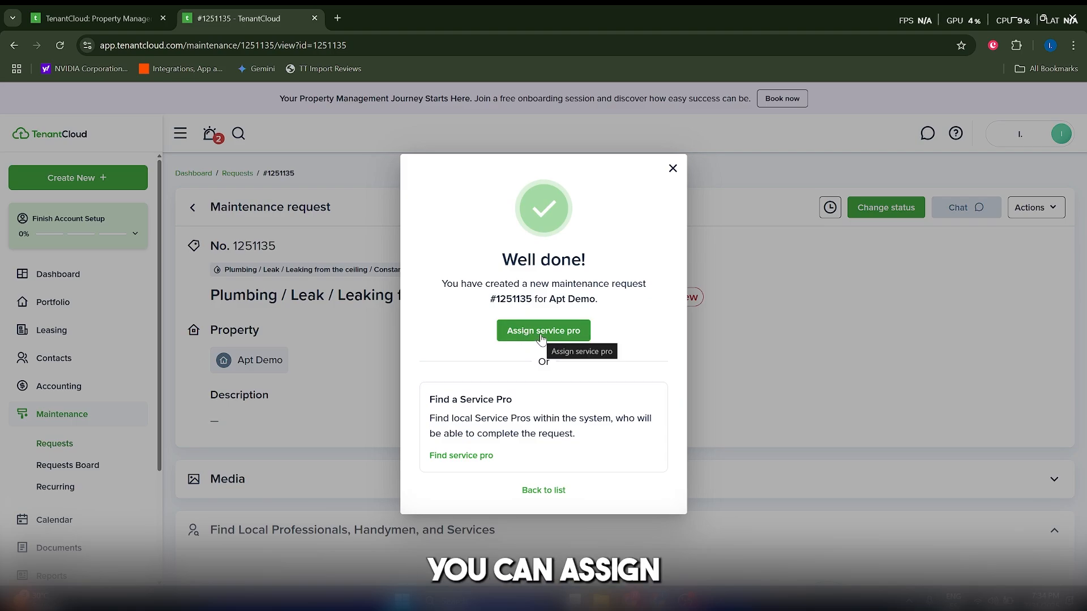
Assign the new maintenance request to yourself as the team member.
{"action": "left_click", "coordinate": [541, 334]}
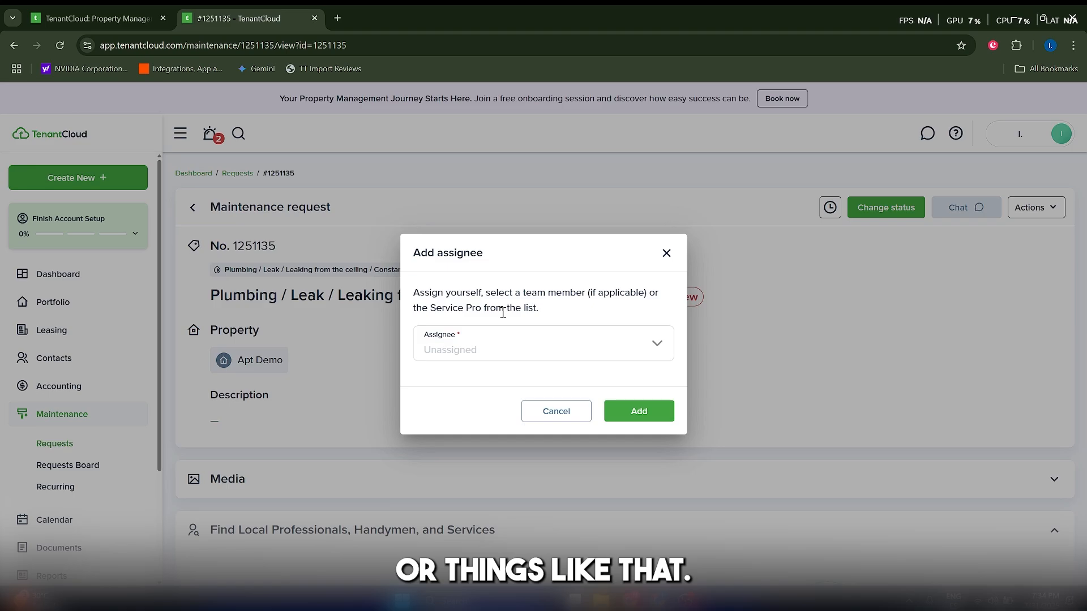
{"action": "left_click", "coordinate": [512, 342]}
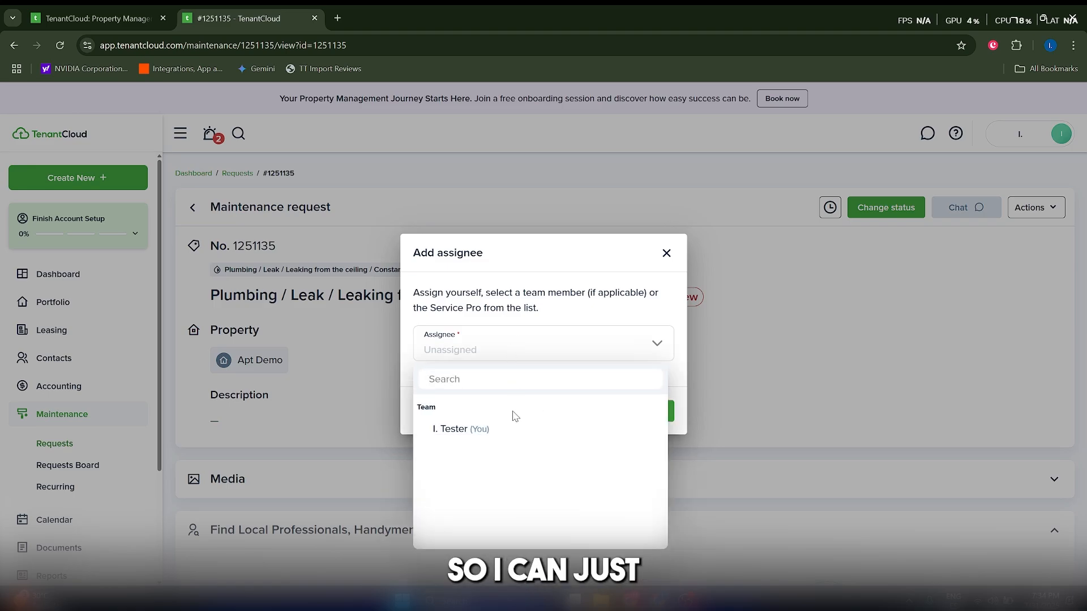
{"action": "left_click", "coordinate": [493, 430]}
{"action": "left_click", "coordinate": [617, 412]}
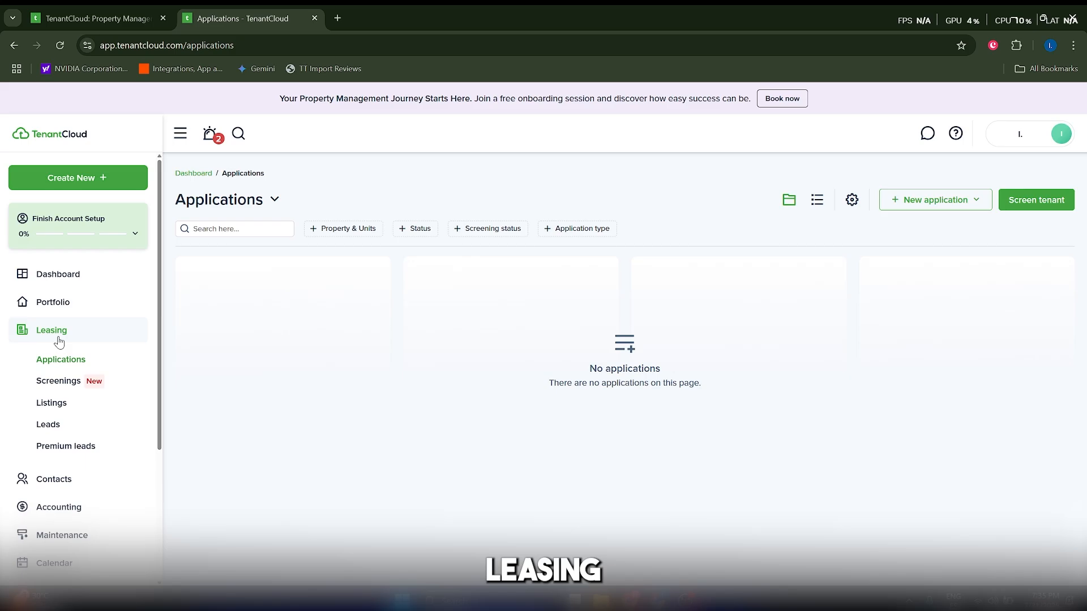
Start a new rental application and examine the fields of the applicant information form.
{"action": "left_click", "coordinate": [957, 210]}
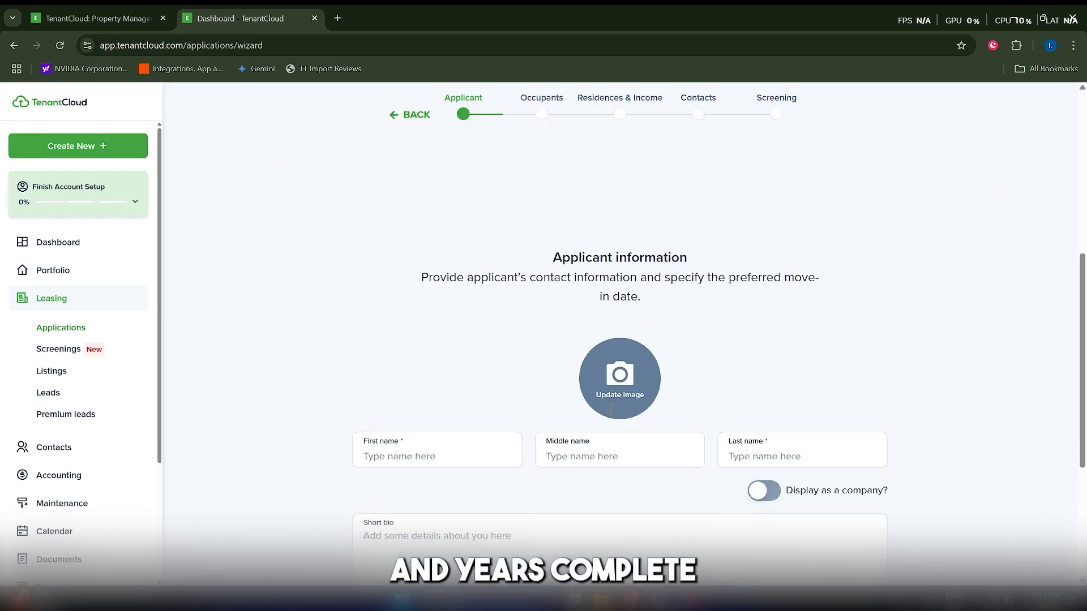
{"action": "scroll", "coordinate": [585, 424], "scroll_direction": "down", "scroll_amount": 2}
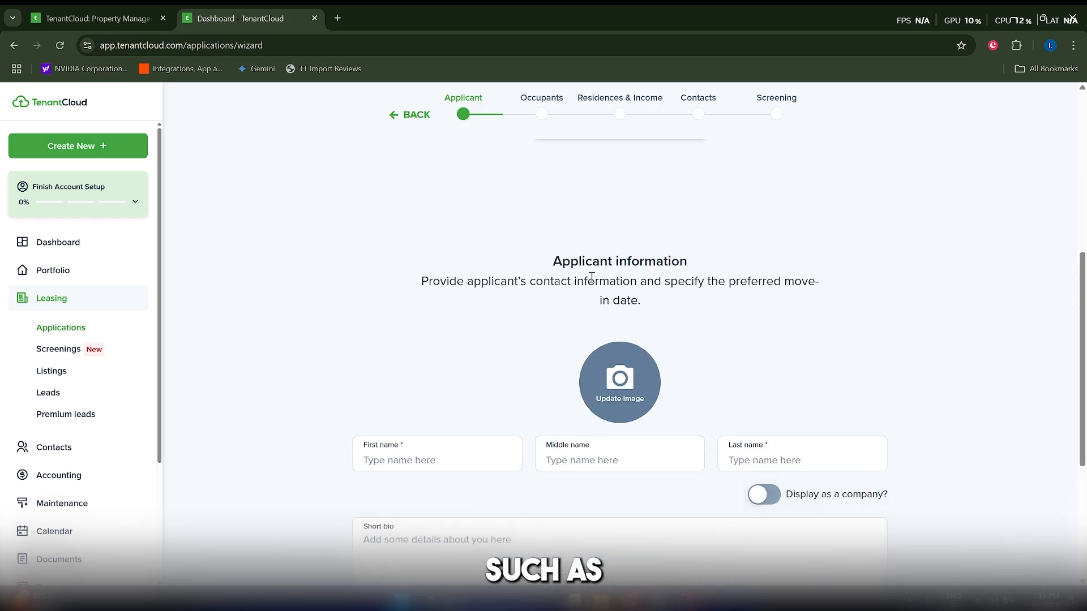
{"action": "scroll", "coordinate": [553, 375], "scroll_direction": "down", "scroll_amount": 5}
{"action": "scroll", "coordinate": [553, 380], "scroll_direction": "up", "scroll_amount": 2}
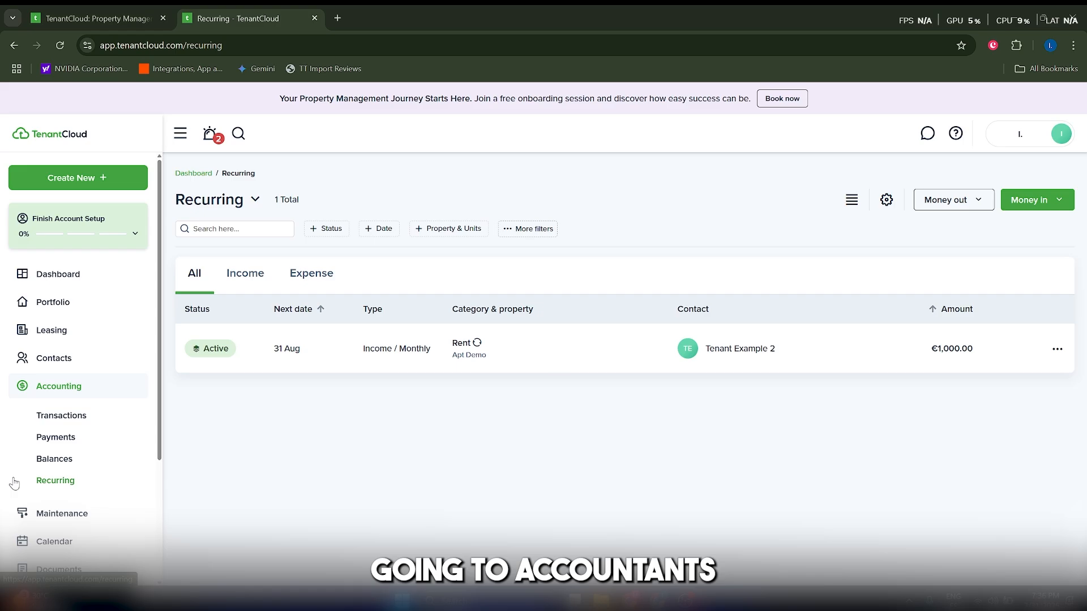
View the accounting pages for transactions, payments, balances and recurring entries one after another.
{"action": "left_click", "coordinate": [51, 416]}
{"action": "left_click", "coordinate": [55, 437]}
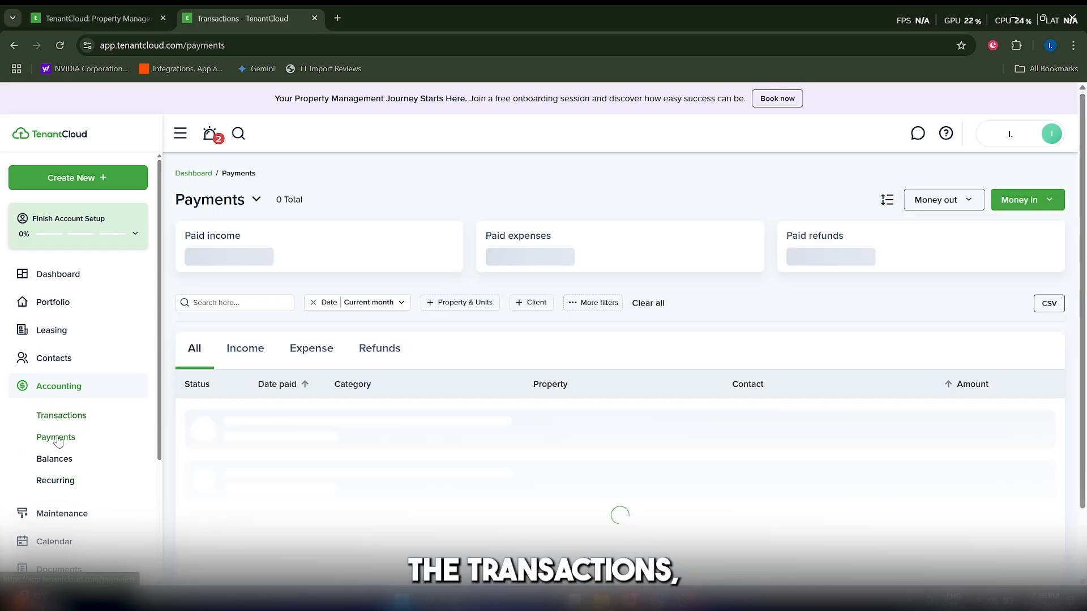
{"action": "left_click", "coordinate": [54, 458]}
{"action": "left_click", "coordinate": [63, 480]}
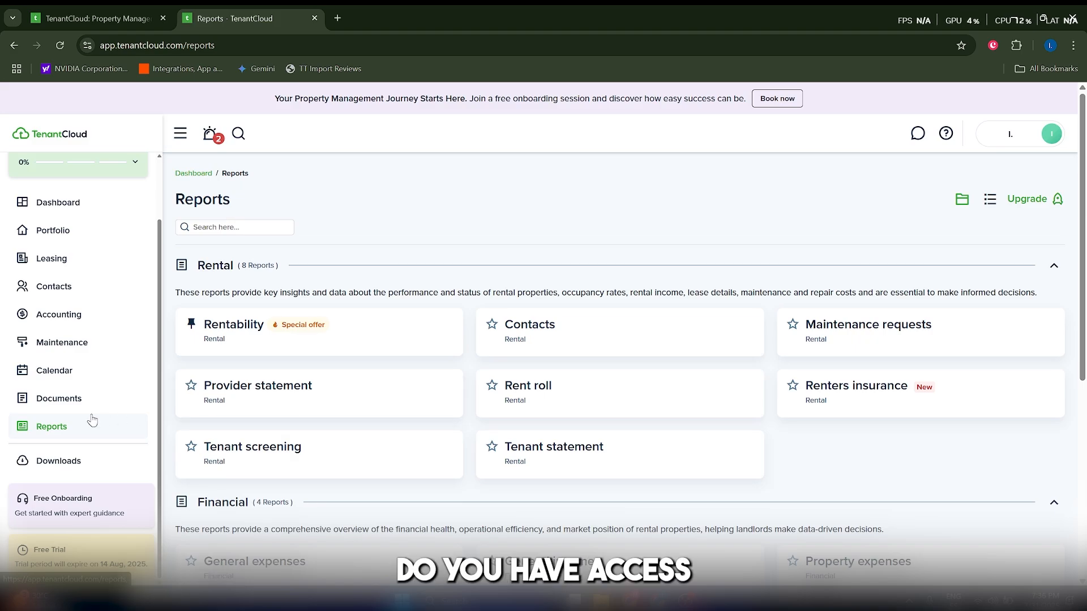
Examine the available rental and financial reports and those that require a plan upgrade.
{"action": "scroll", "coordinate": [553, 406], "scroll_direction": "down", "scroll_amount": 5}
{"action": "scroll", "coordinate": [553, 406], "scroll_direction": "up", "scroll_amount": 5}
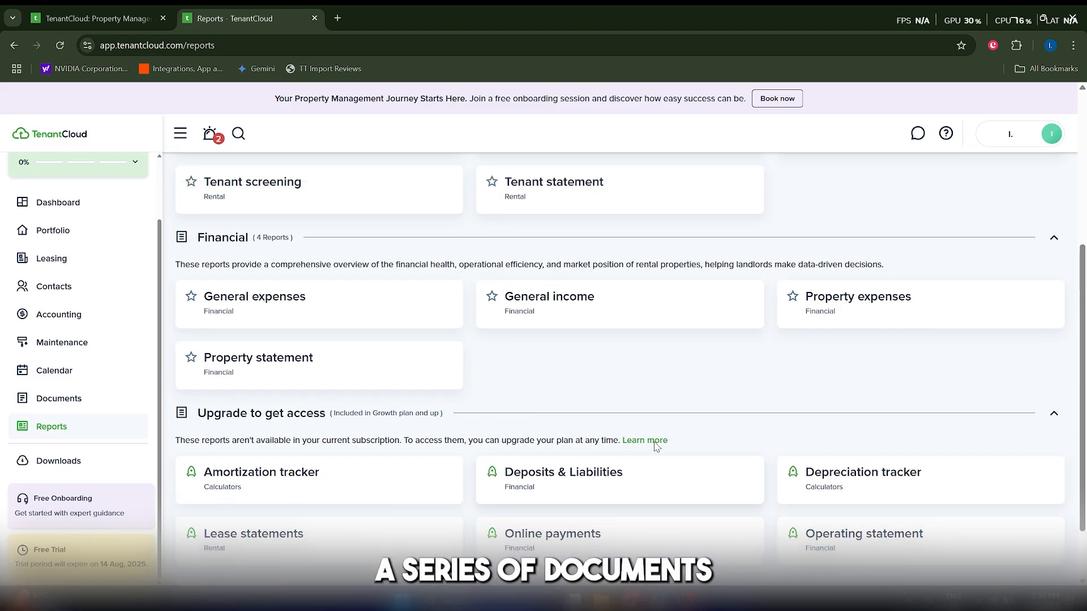
{"action": "scroll", "coordinate": [712, 517], "scroll_direction": "down", "scroll_amount": 6}
{"action": "scroll", "coordinate": [705, 481], "scroll_direction": "up", "scroll_amount": 6}
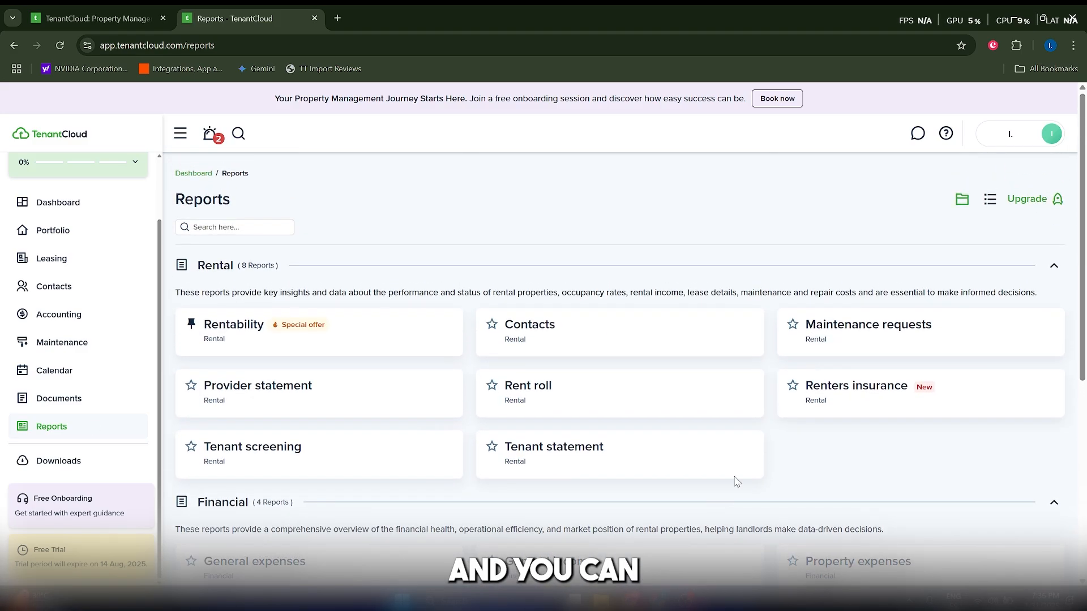
{"action": "scroll", "coordinate": [616, 442], "scroll_direction": "down", "scroll_amount": 6}
{"action": "scroll", "coordinate": [643, 401], "scroll_direction": "up", "scroll_amount": 4}
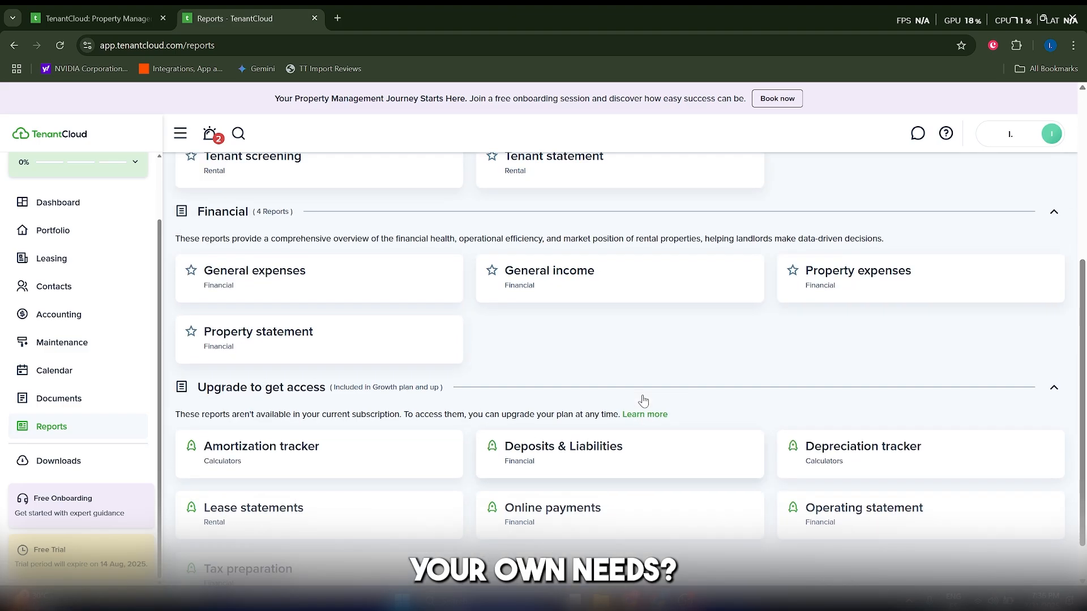
Return to the dashboard and review its accounting, tenant screening and task overview.
{"action": "left_click", "coordinate": [57, 202]}
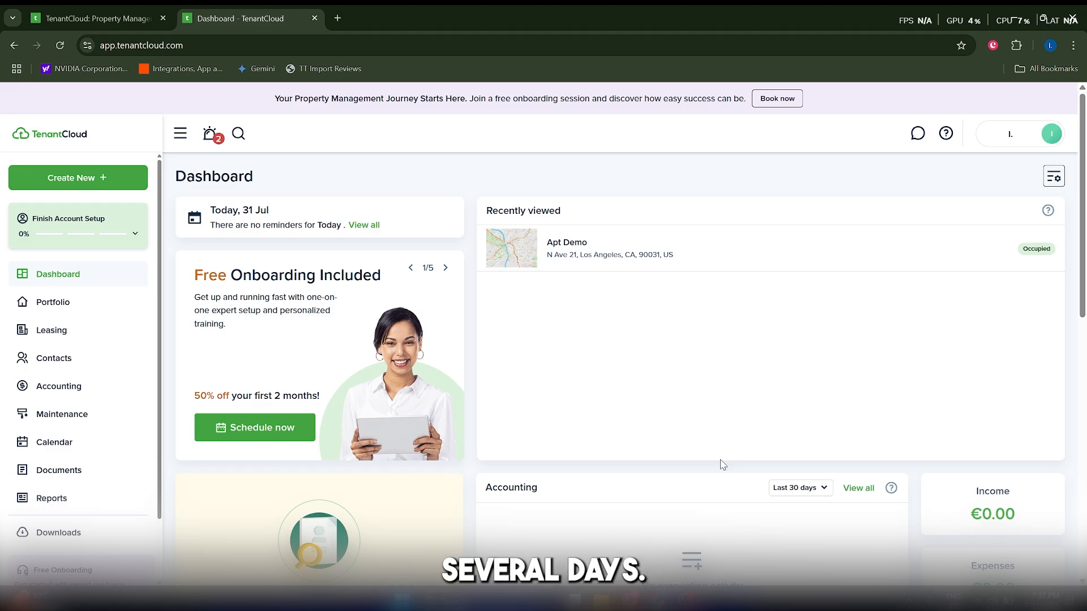
{"action": "scroll", "coordinate": [723, 464], "scroll_direction": "down", "scroll_amount": 1}
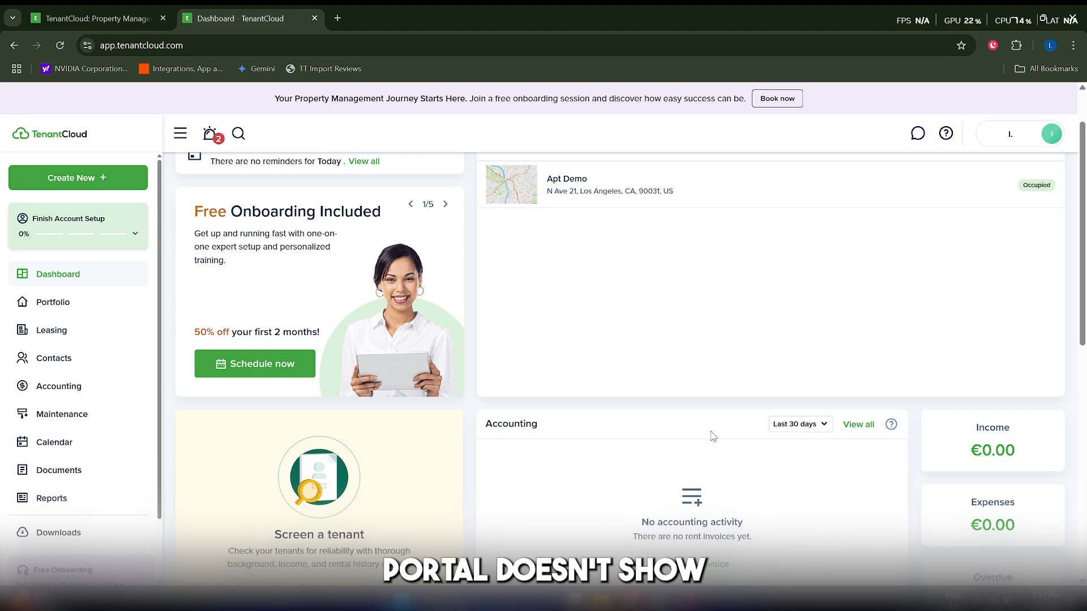
{"action": "scroll", "coordinate": [702, 455], "scroll_direction": "down", "scroll_amount": 2}
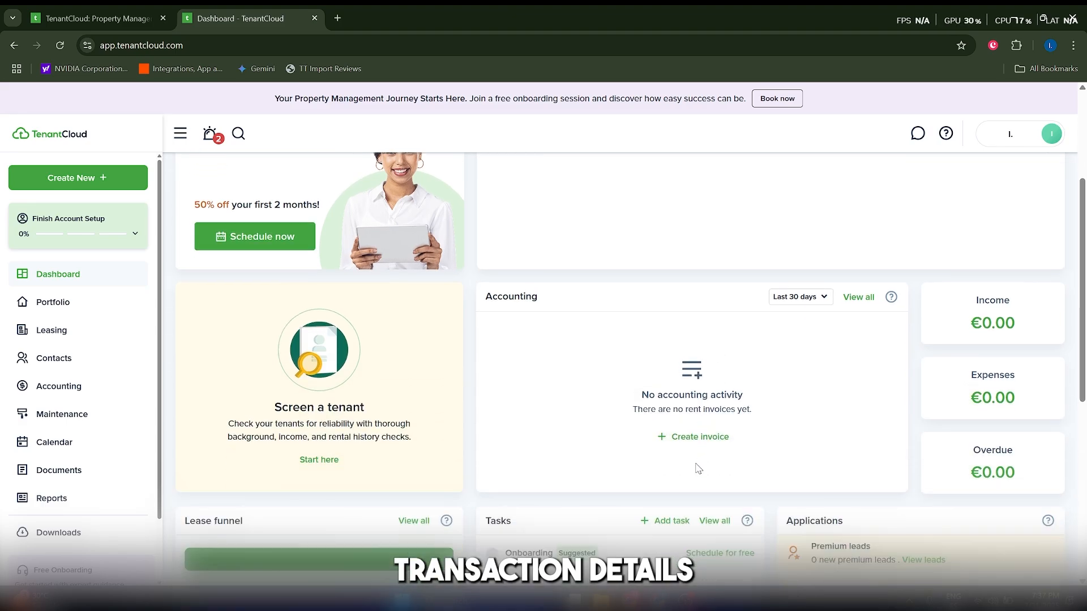
{"action": "scroll", "coordinate": [623, 379], "scroll_direction": "up", "scroll_amount": 3}
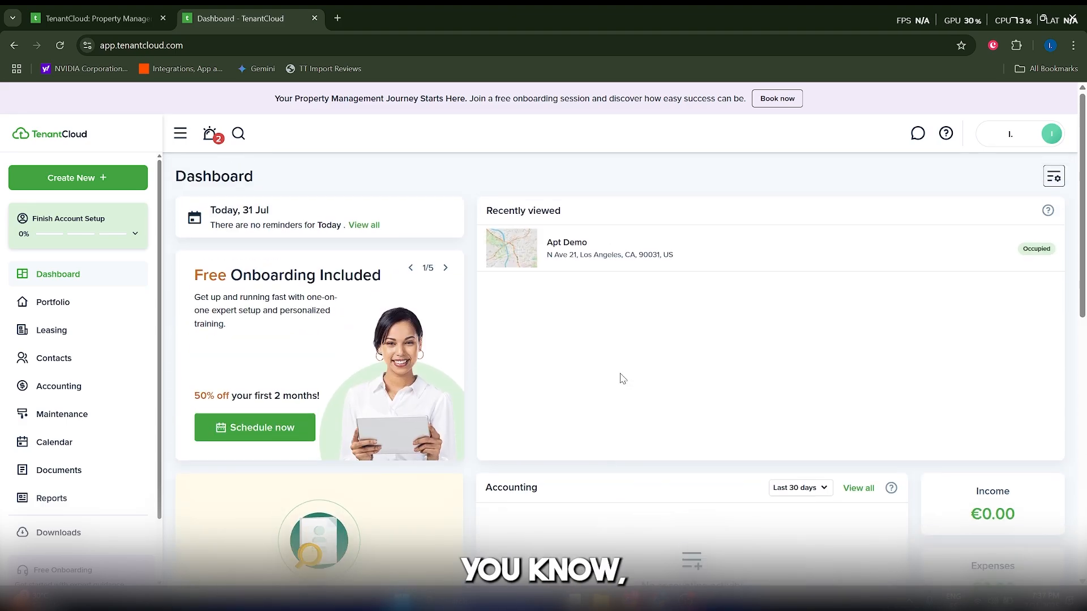